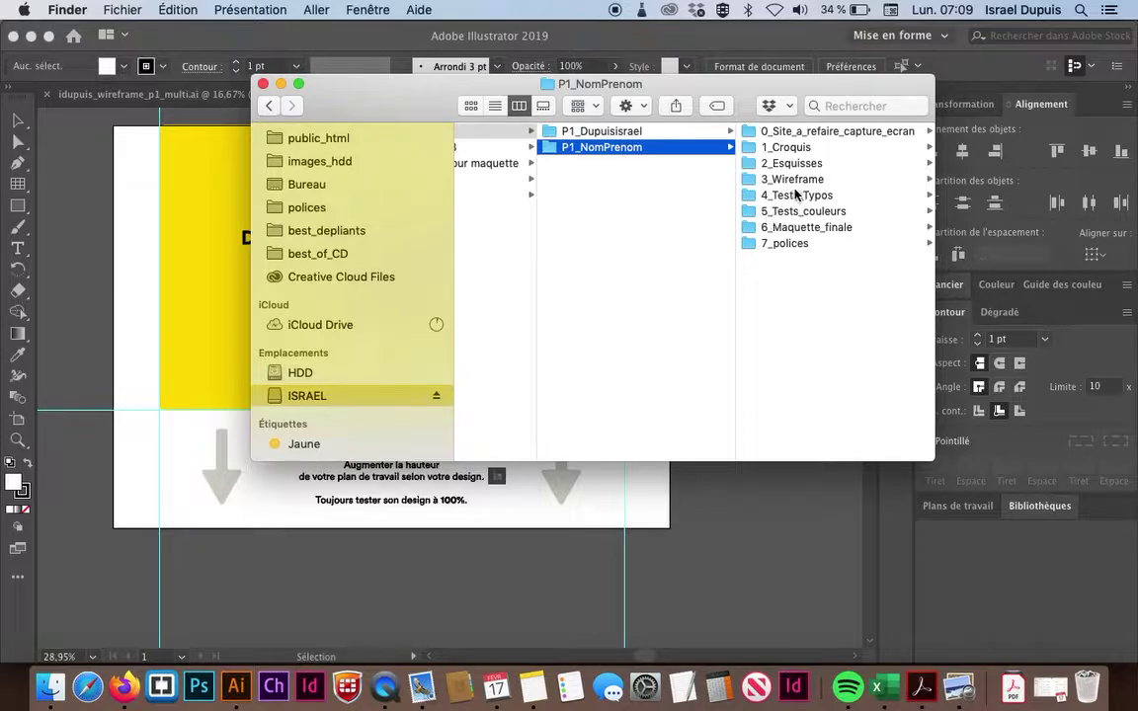
Open the 6_Maquette_finale project folder in Finder and select the file Nom_Prenom_p1.ai
click(795, 229)
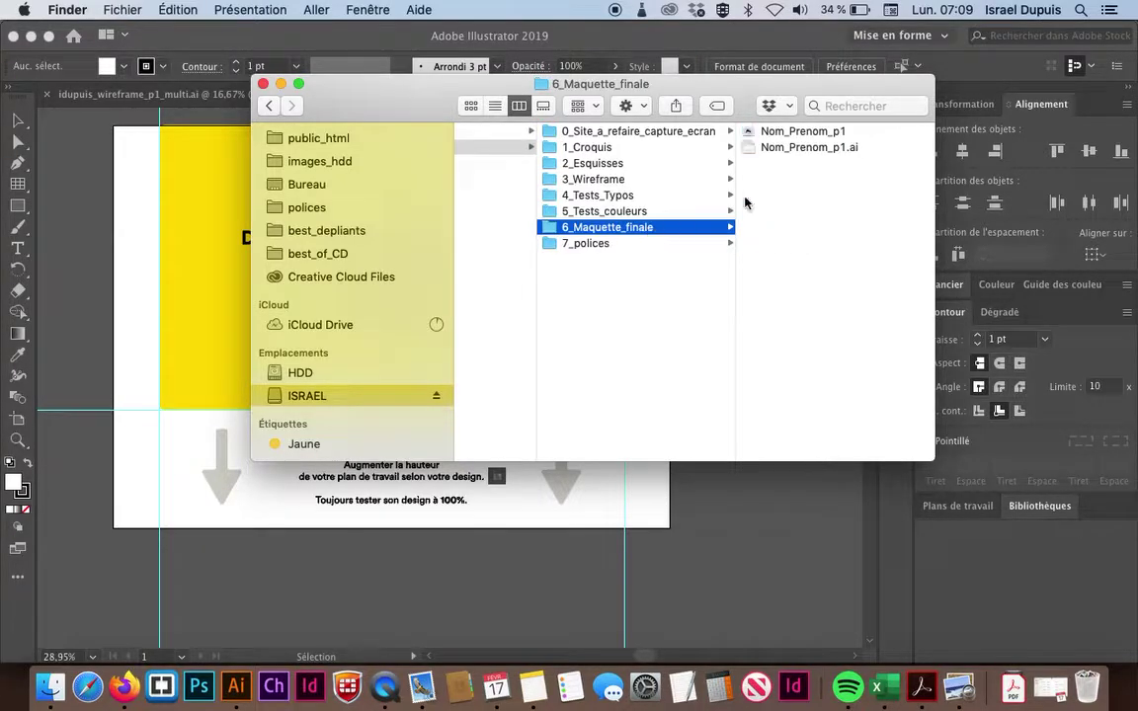
click(797, 147)
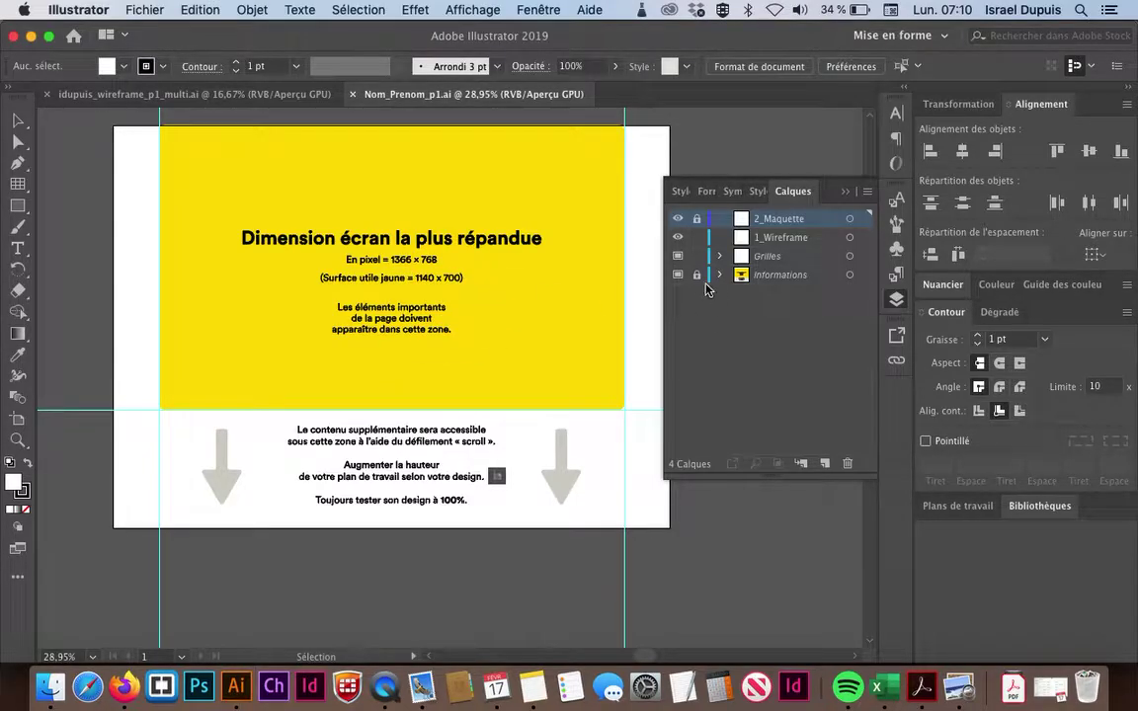
Hide and show the Informations layer to examine the artboard with and without its content
click(678, 277)
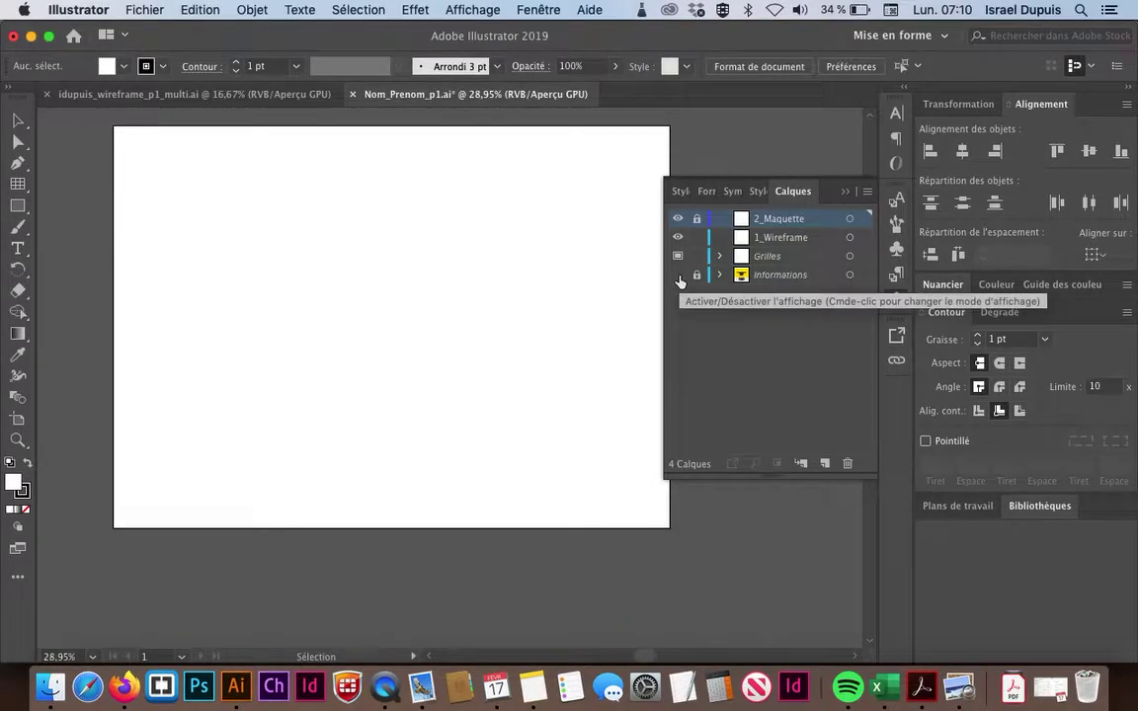
click(679, 277)
click(679, 278)
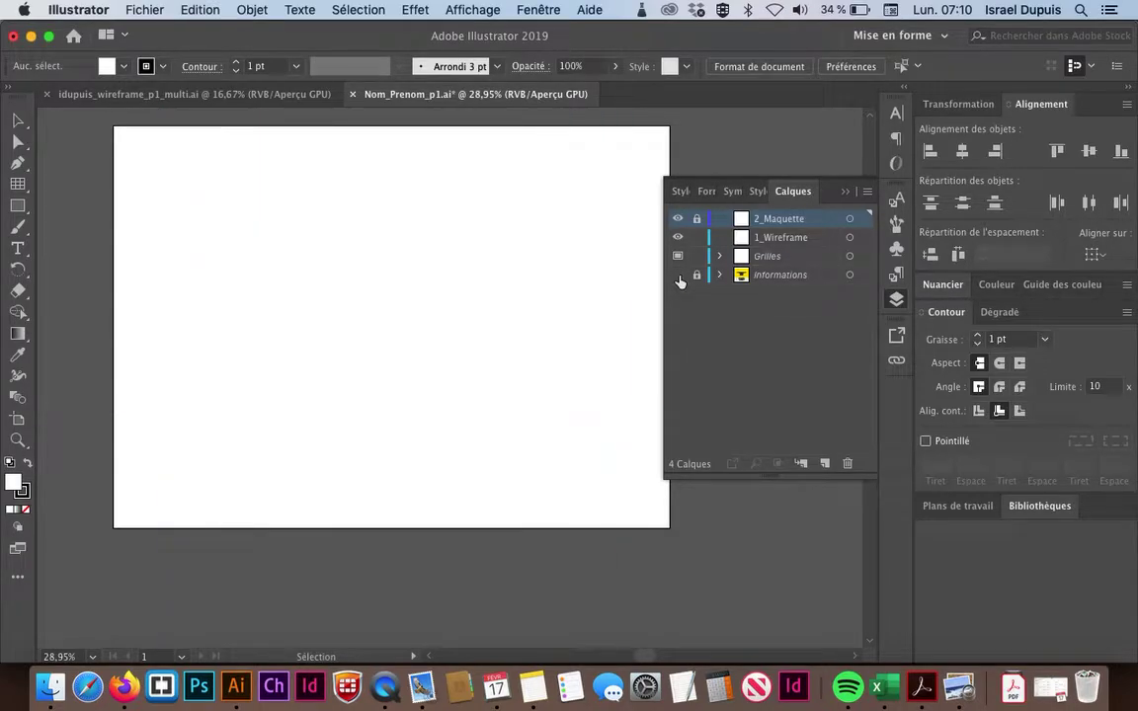
click(678, 278)
Place vertical ruler guides on the 1_Wireframe layer at both edges of the yellow usable area and hide the Informations layer
click(724, 238)
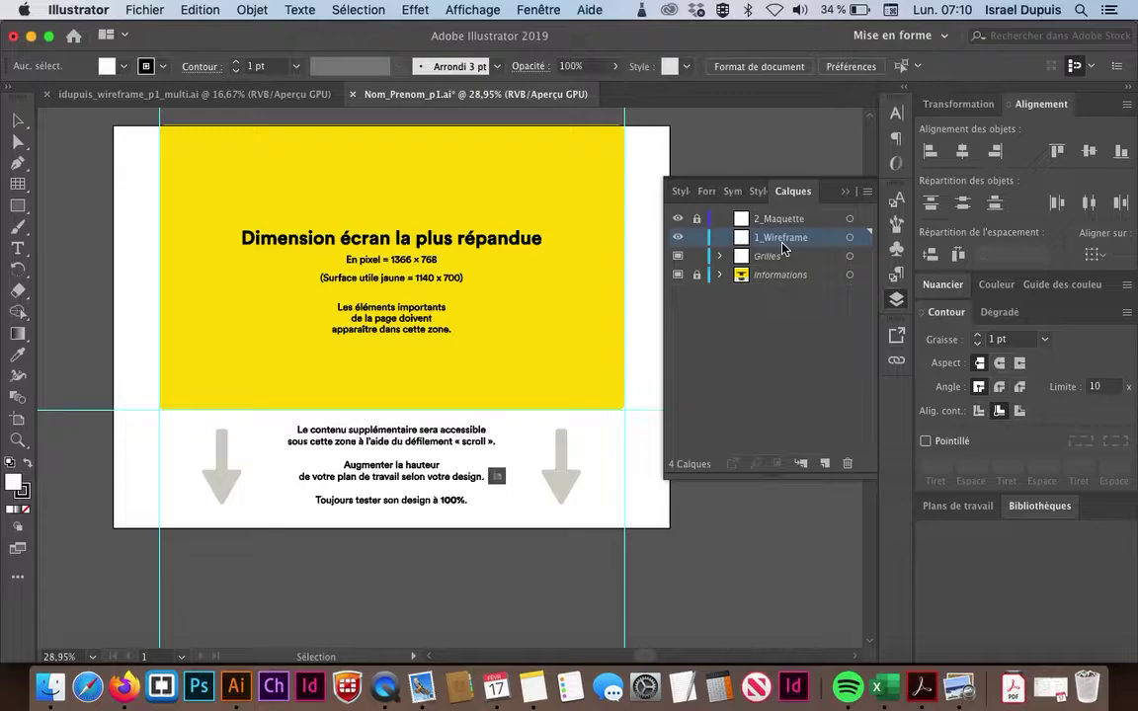
click(679, 278)
click(679, 278)
key(super+r)
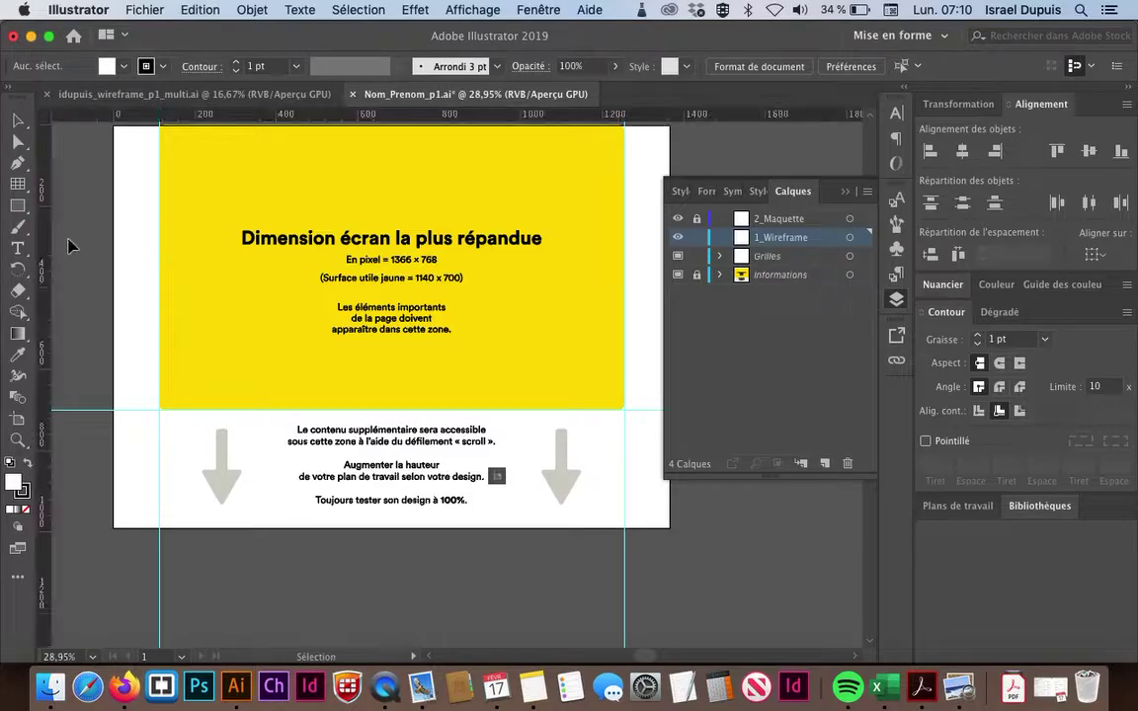
drag(44, 226, 736, 308)
click(677, 275)
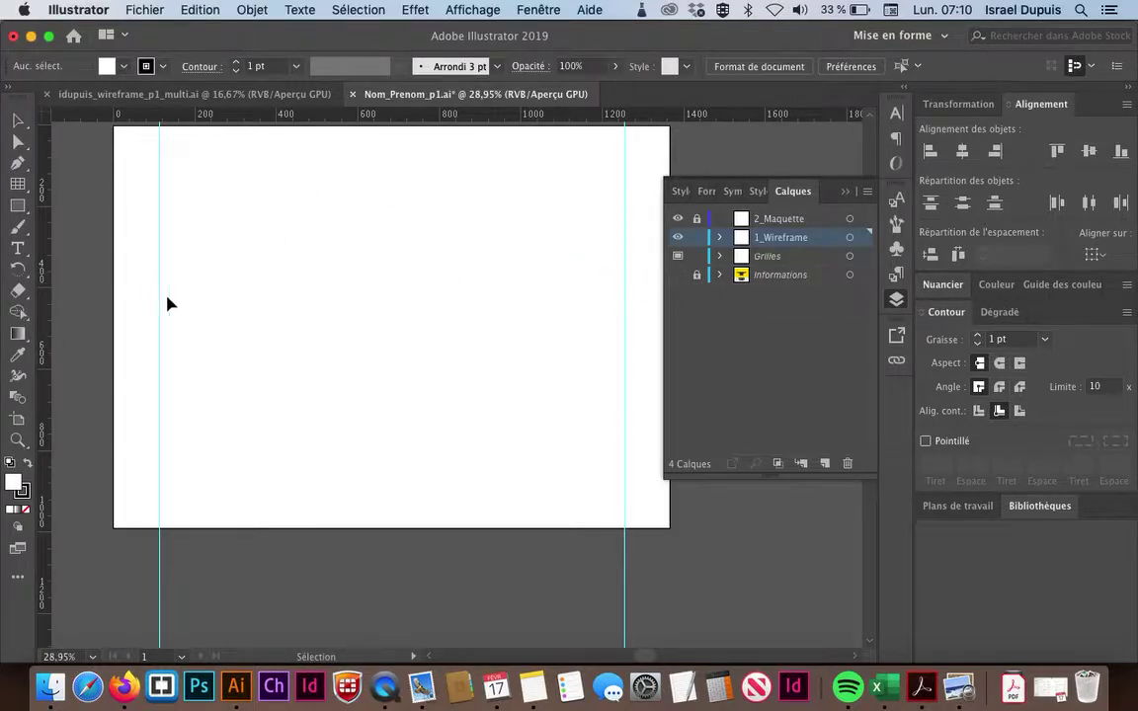
click(125, 704)
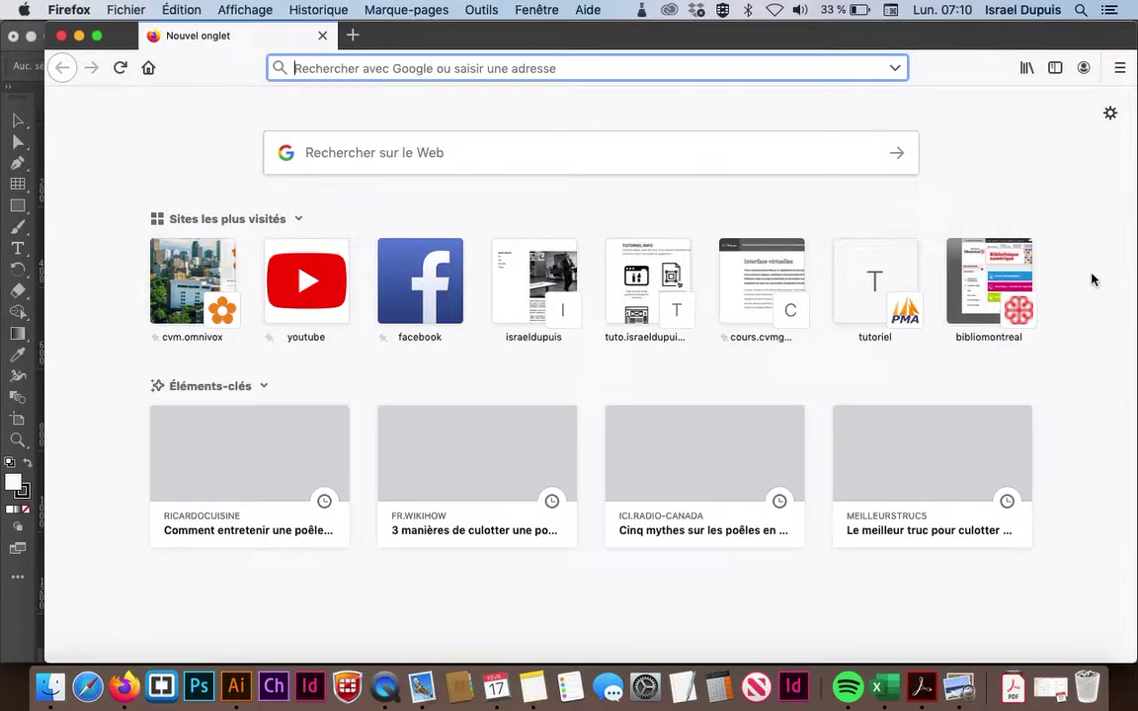
click(235, 702)
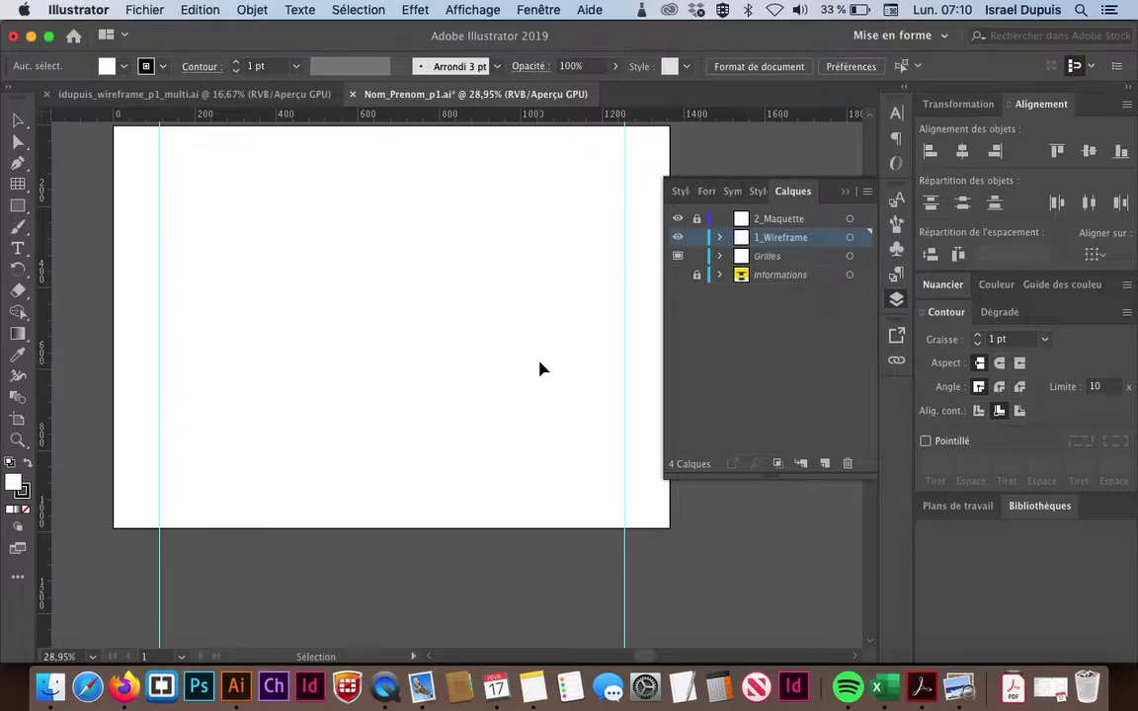
Switch to Preview to examine the Wireframe.png reference layout, and return to the Illustrator document
key(super+Tab)
key(super+Tab)
key(super+Tab)
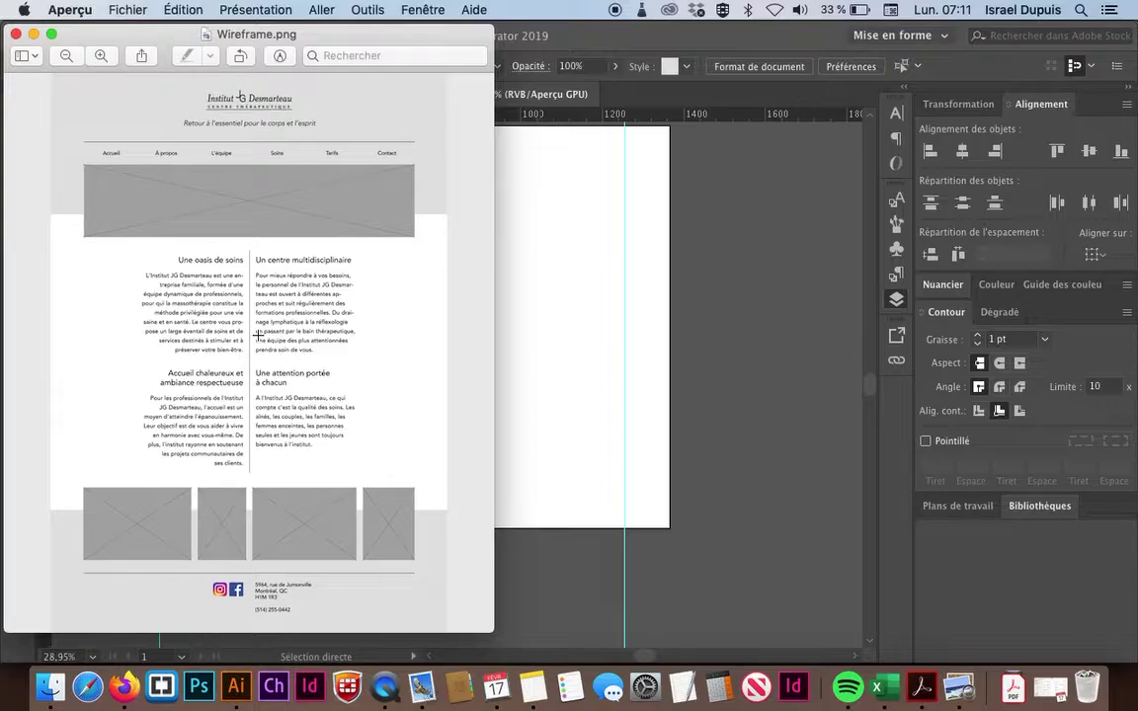
click(579, 317)
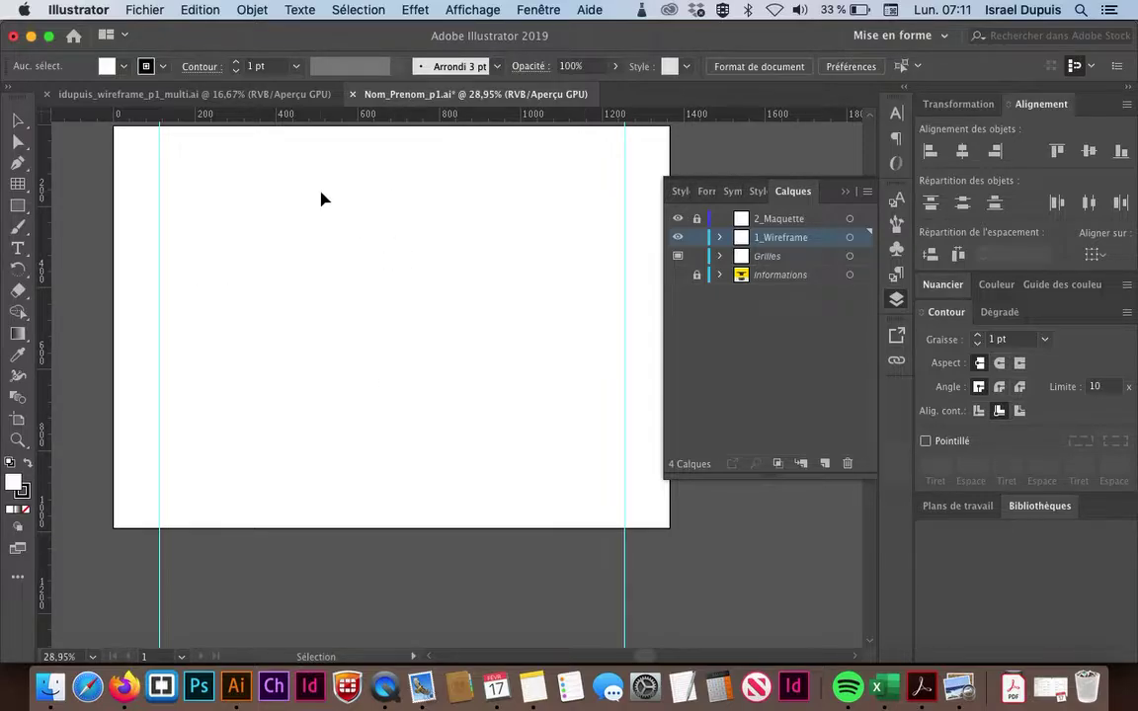
Extend the artboard downward to a height of about 2193 px, keeping its width
alt+super+click(368, 272)
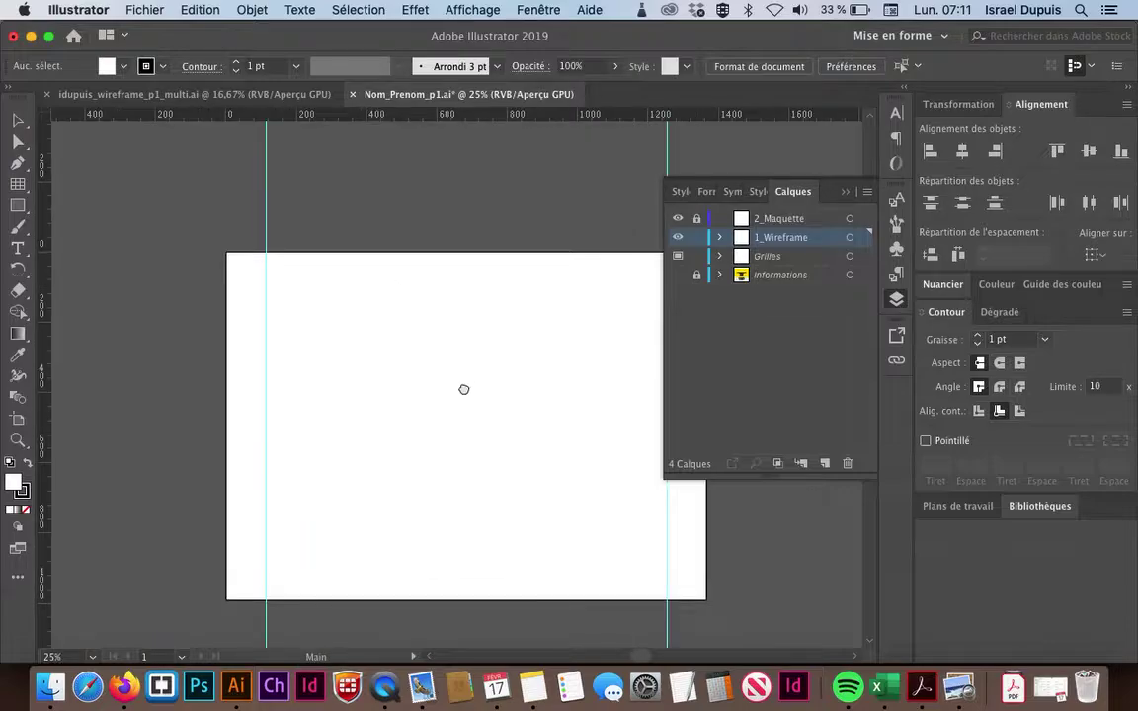
drag(464, 389, 384, 295)
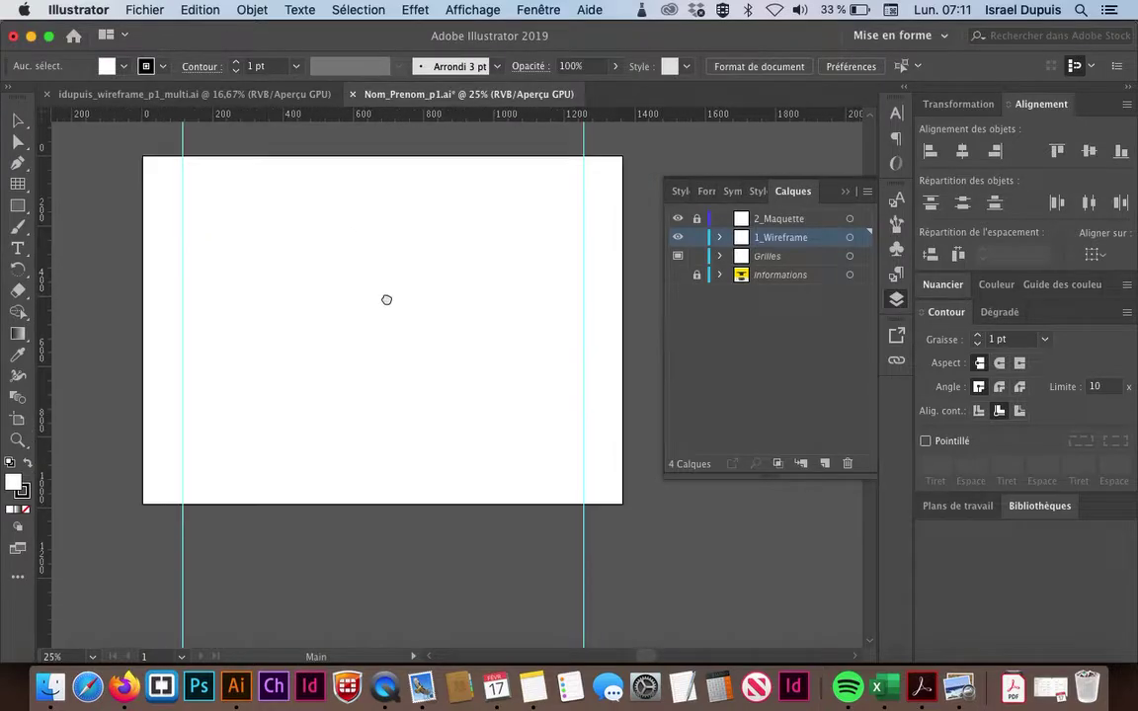
click(19, 423)
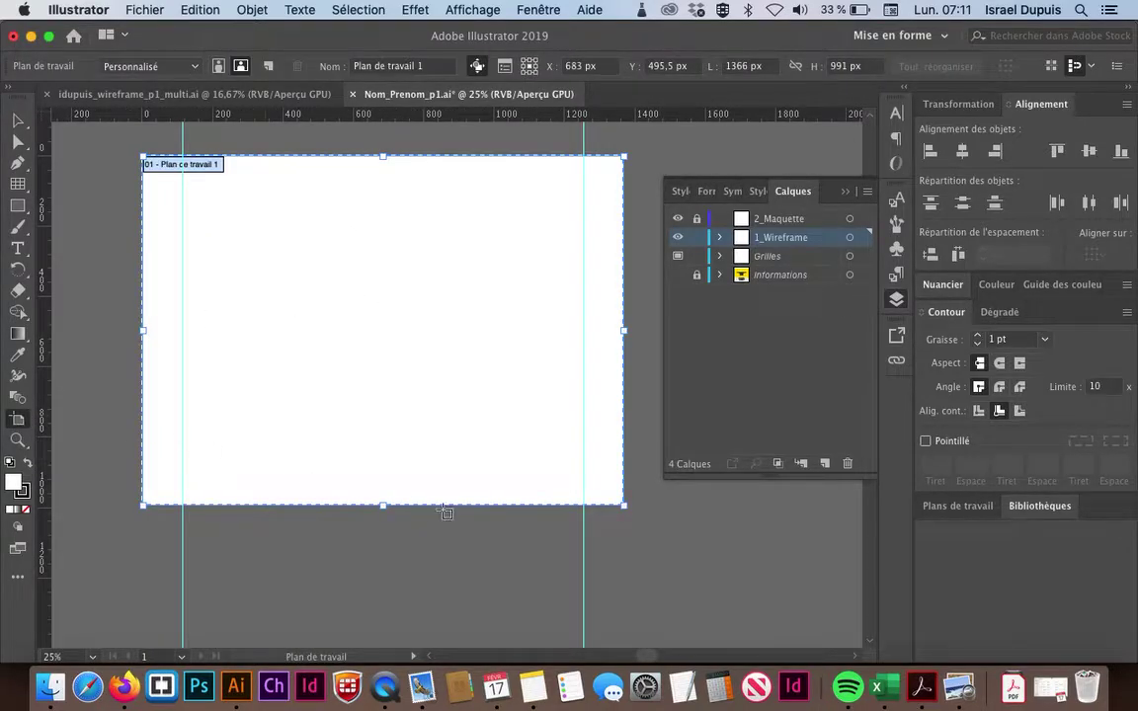
drag(384, 505, 386, 632)
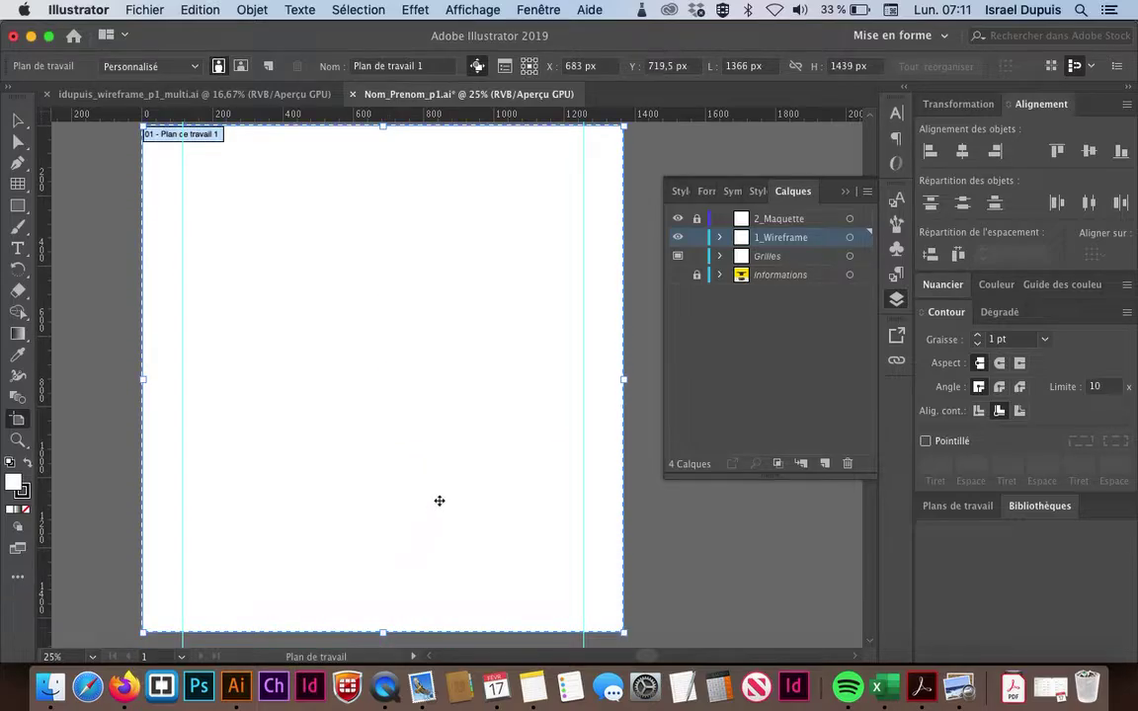
key(super+minus)
drag(415, 465, 418, 628)
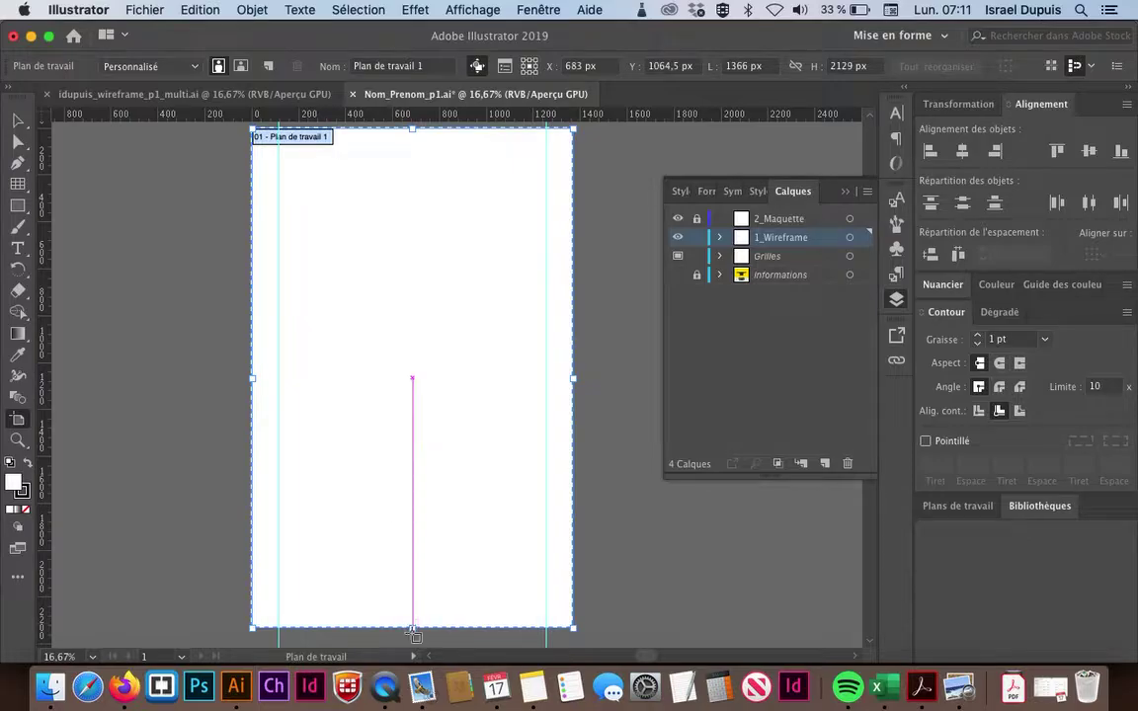
drag(413, 630, 413, 643)
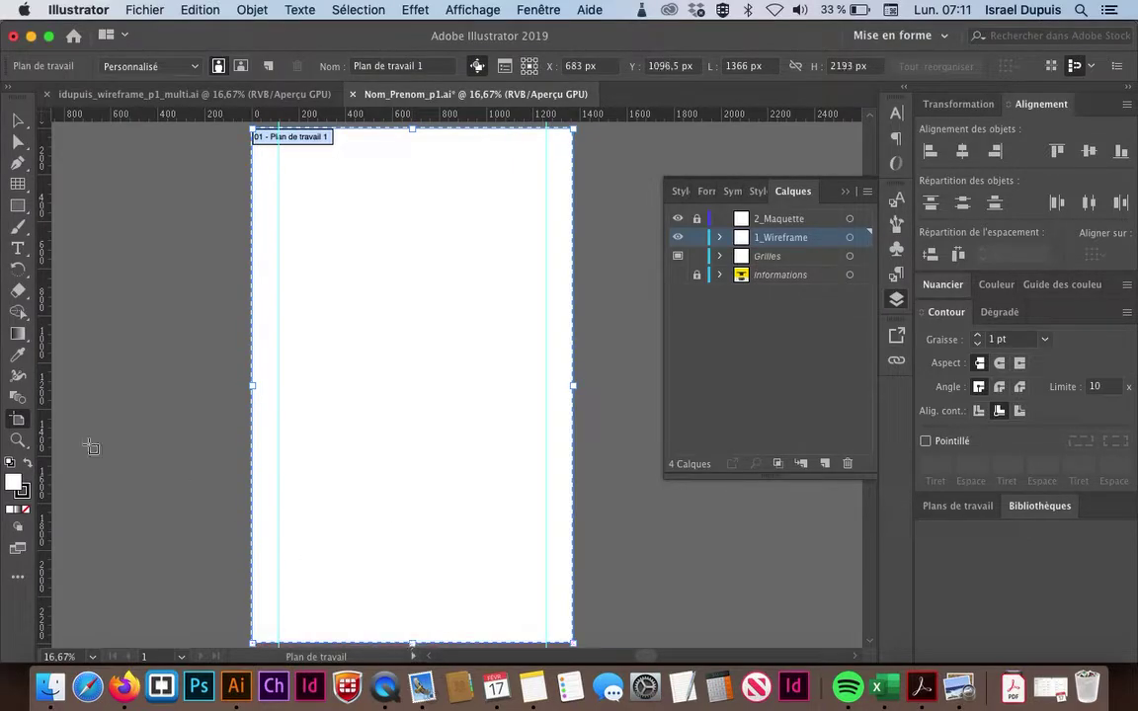
click(17, 119)
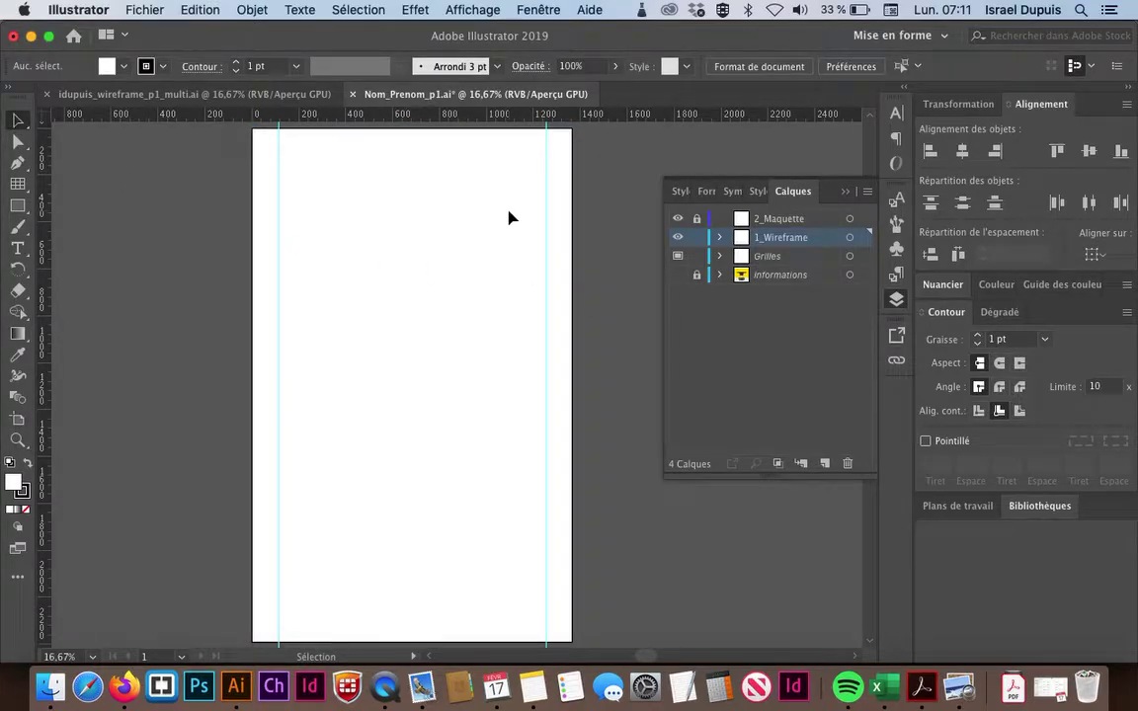
Draw a square about 380 px wide on the pasteboard beside the artboard's upper left
click(18, 204)
drag(102, 192, 190, 280)
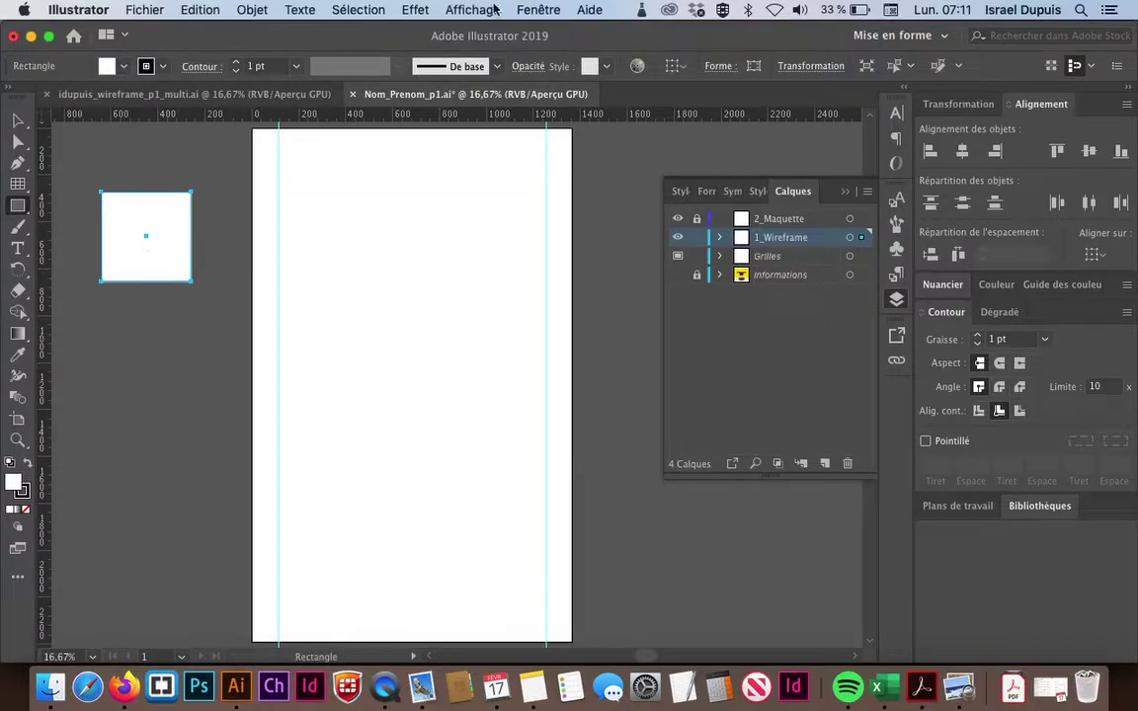
Float the Color panel with its CMYK options shown, fill the square with 36% black and remove its stroke
click(538, 10)
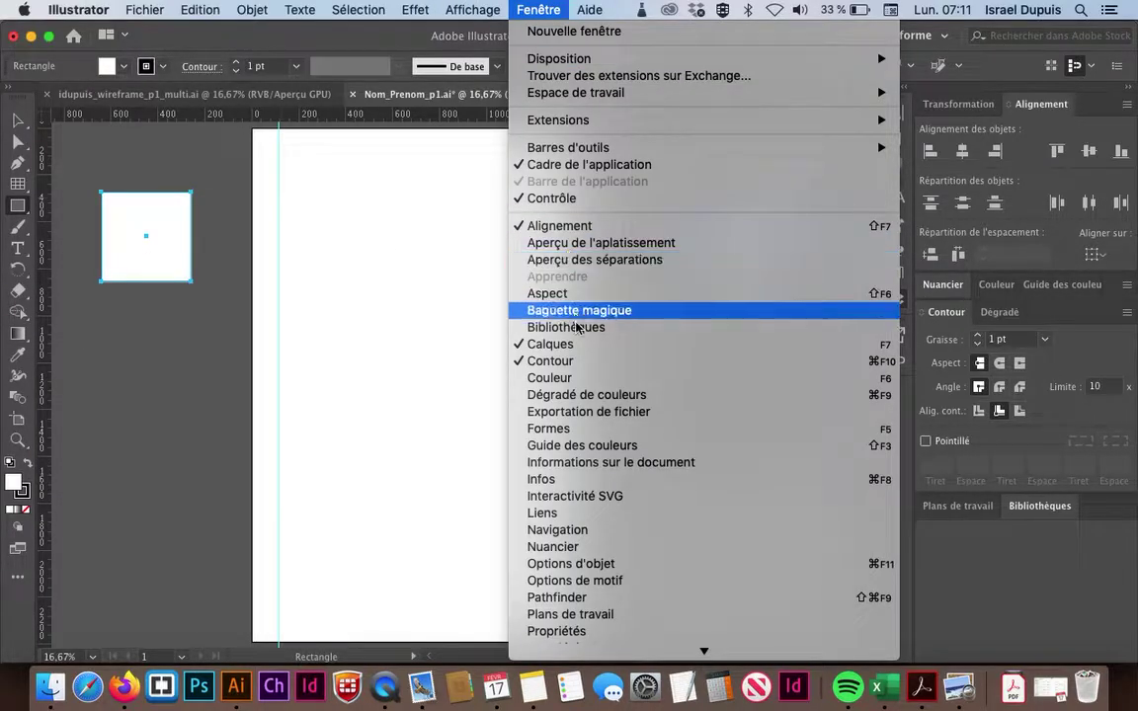
click(579, 377)
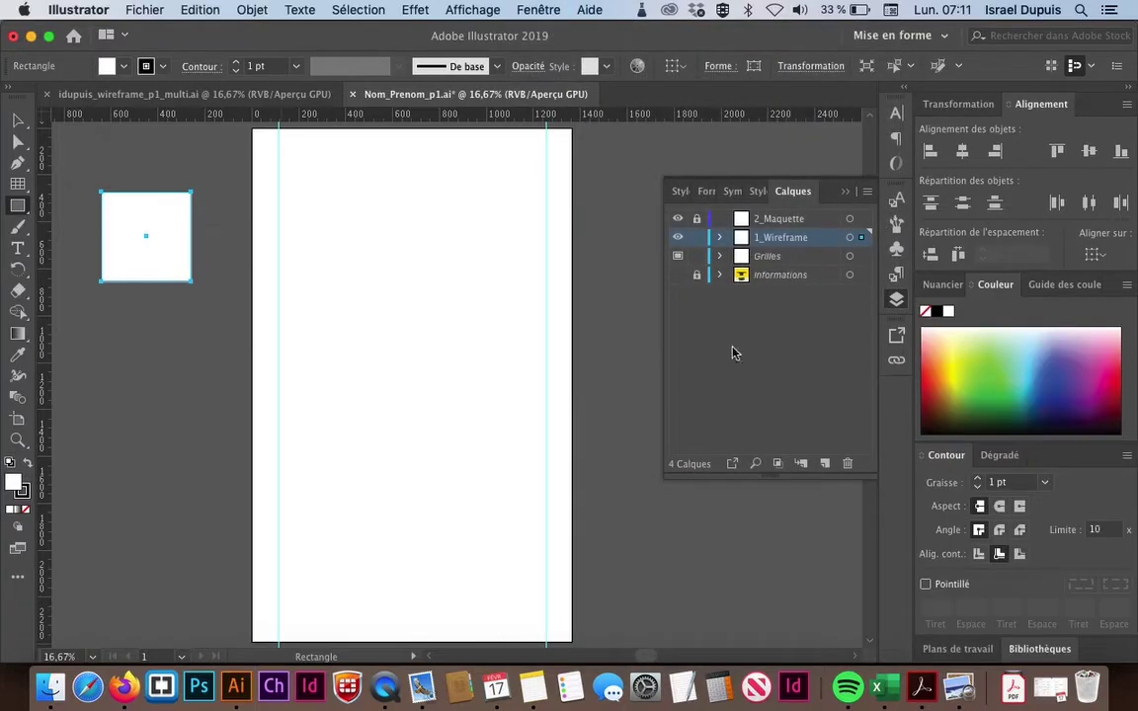
drag(995, 284, 596, 143)
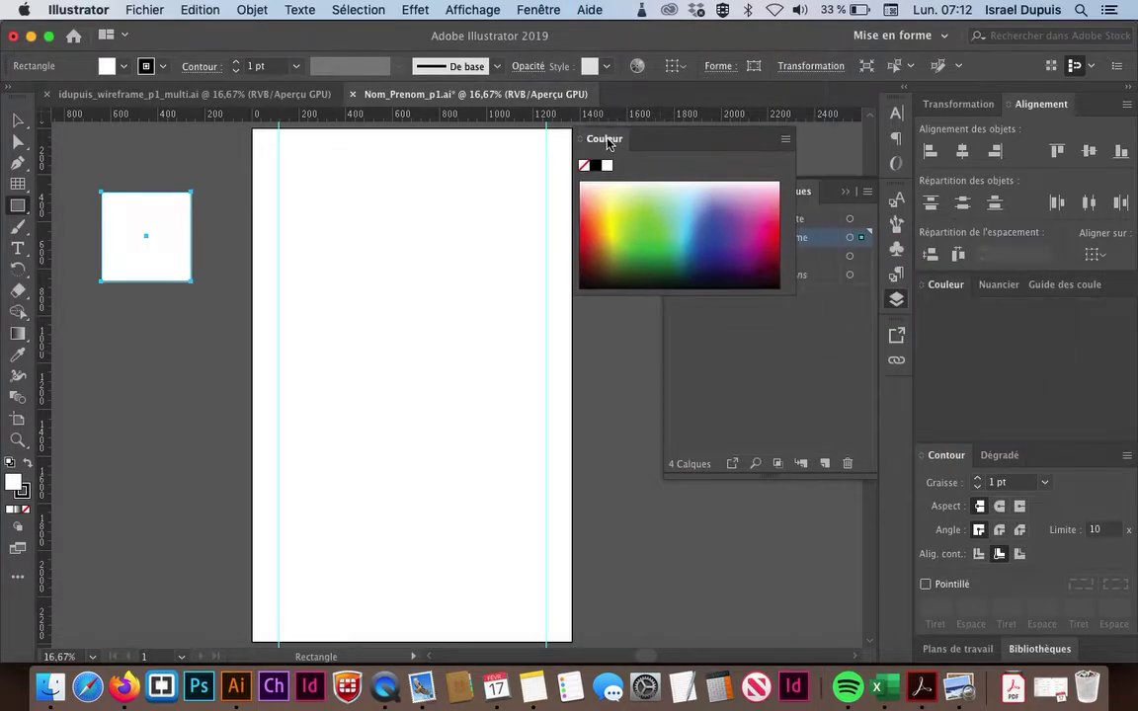
click(779, 140)
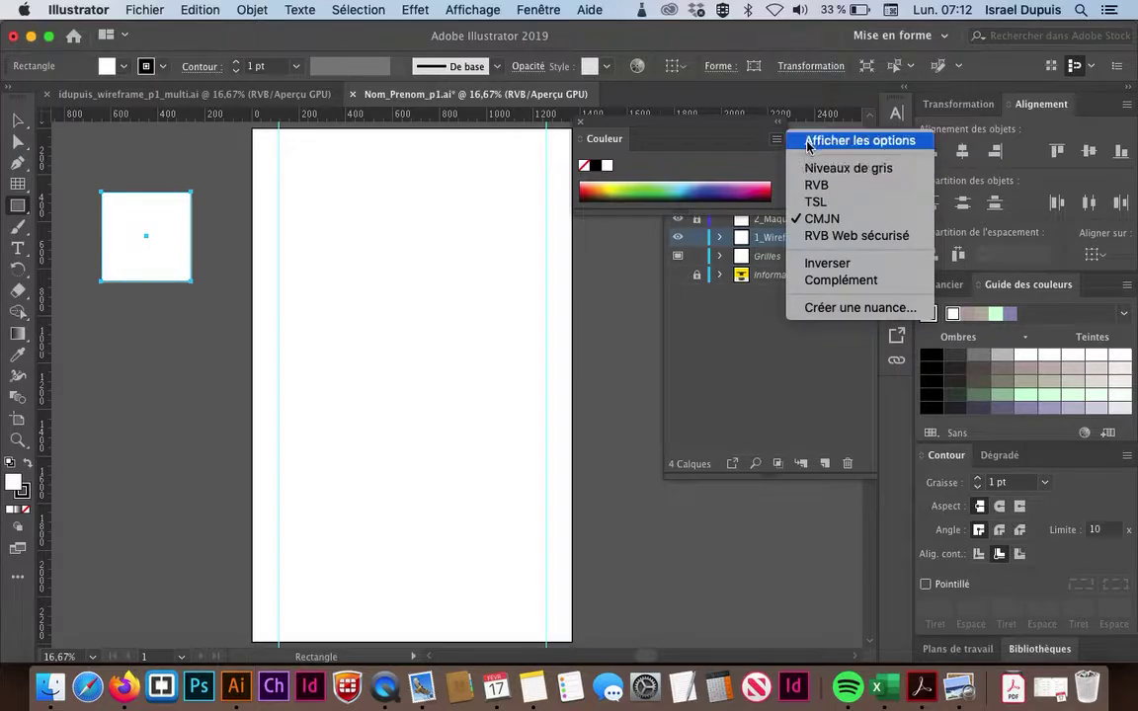
click(808, 143)
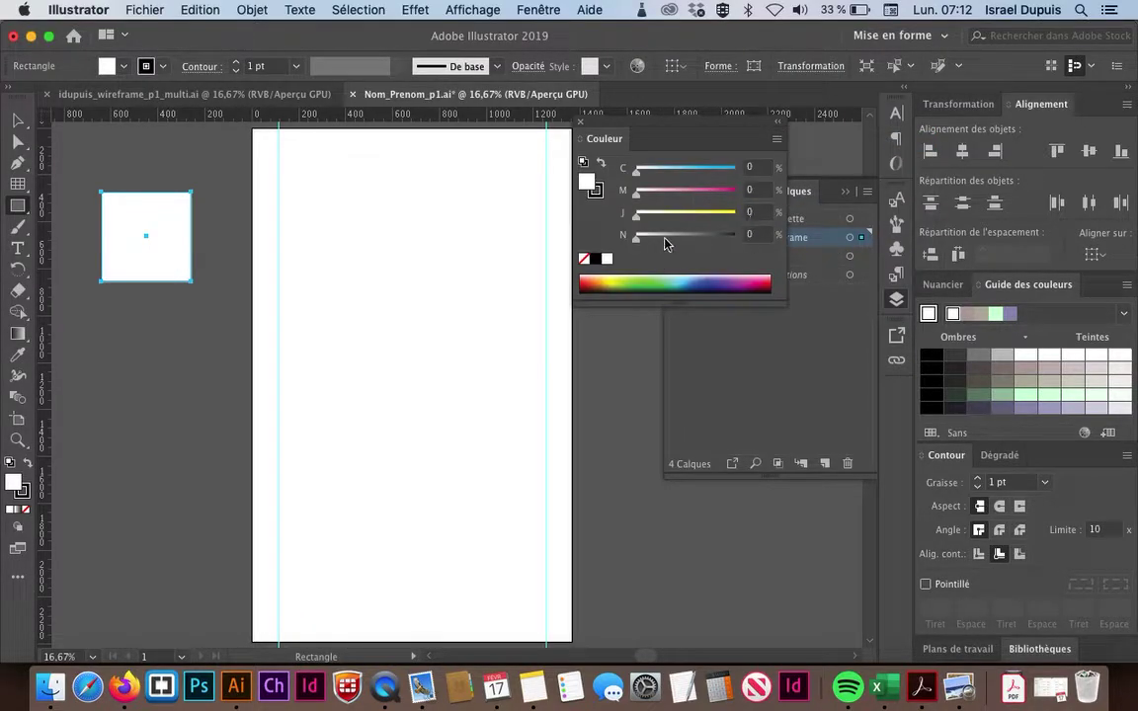
drag(638, 243, 672, 239)
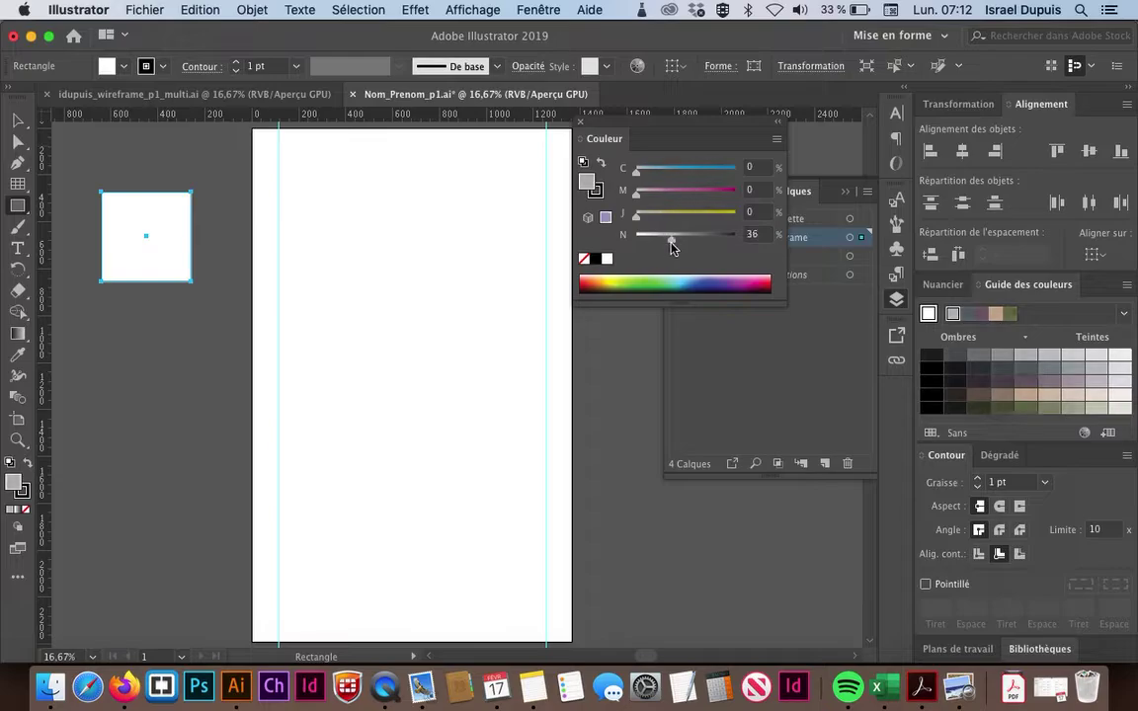
click(596, 191)
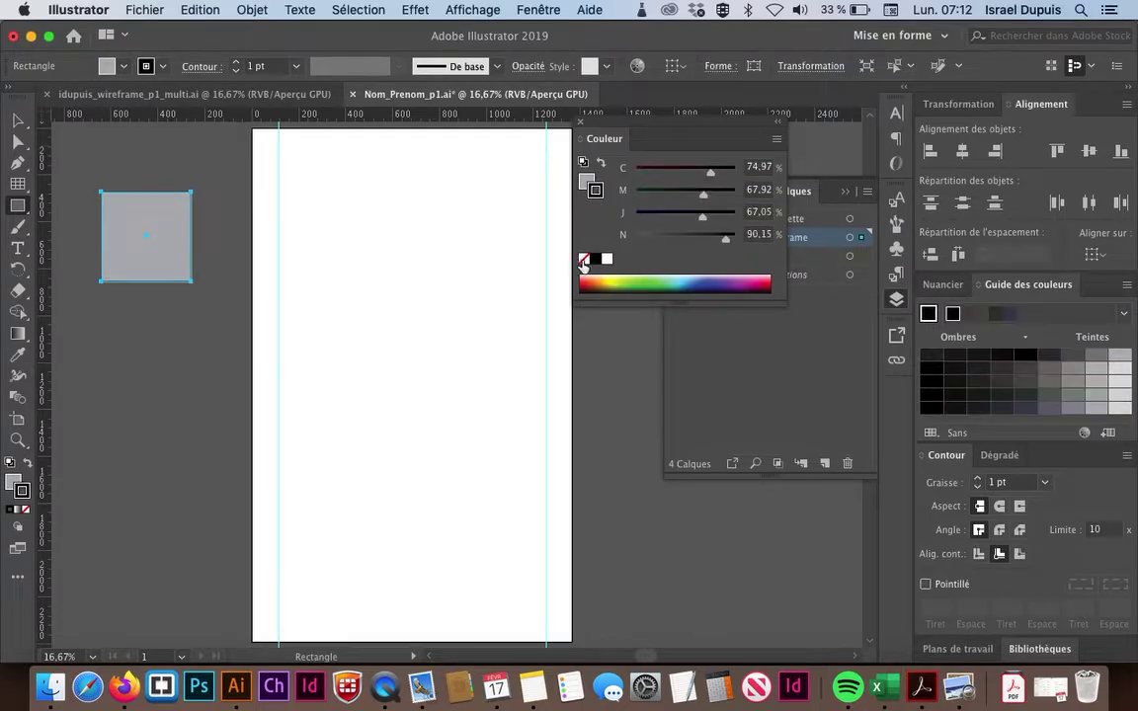
click(583, 260)
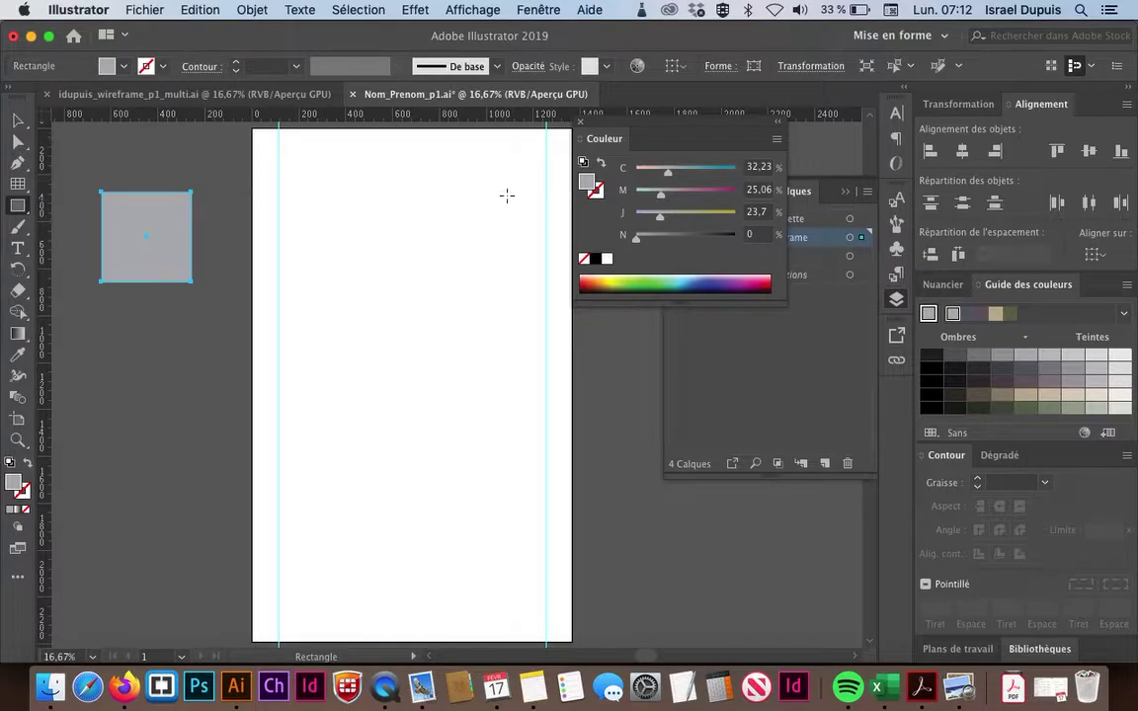
Draw two crossing diagonal lines between the grey square's corners, with no fill and a grey stroke darkened with 28% black
click(19, 209)
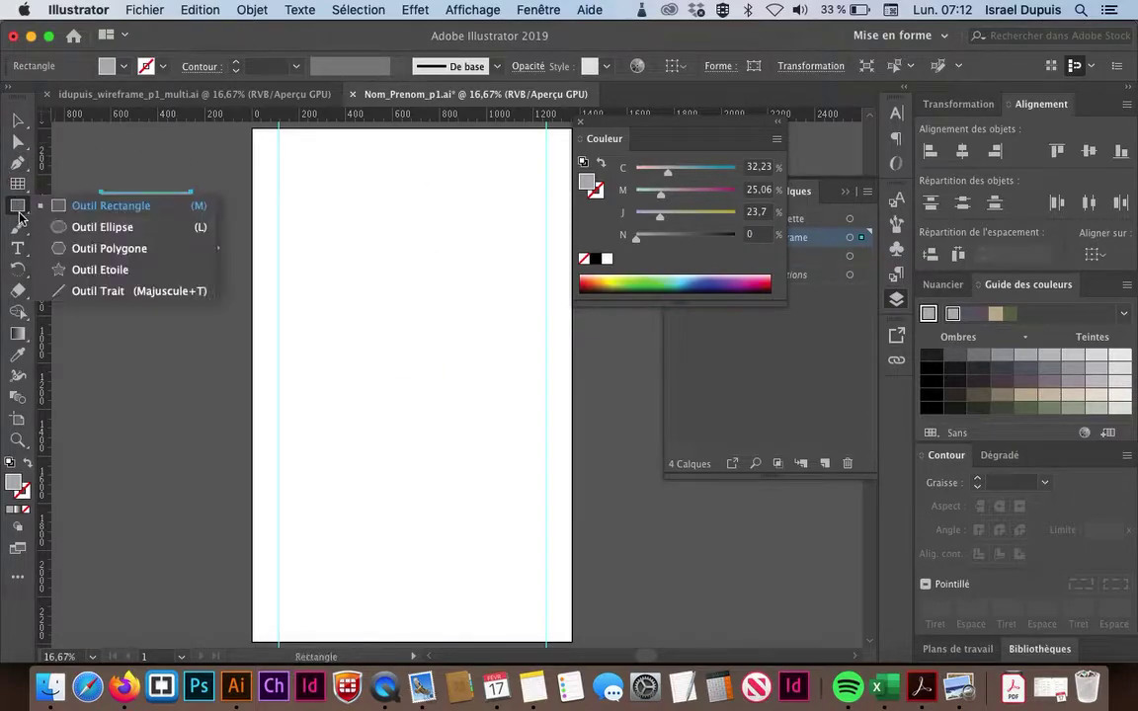
click(97, 291)
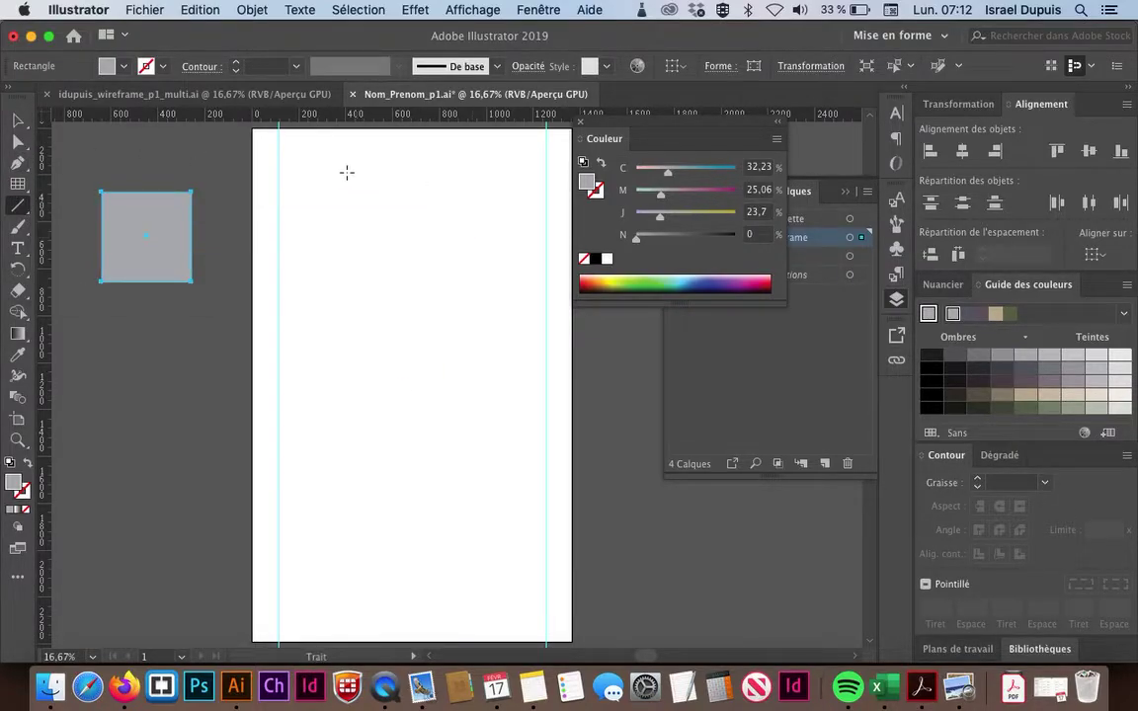
key(super+shift+a)
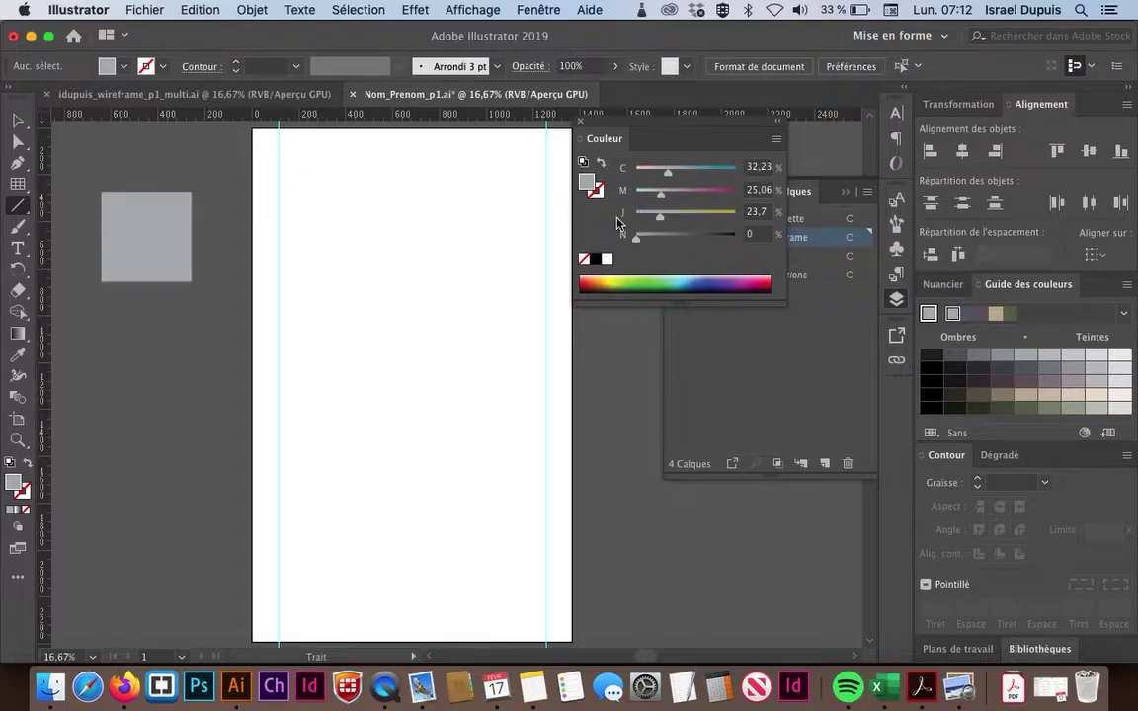
key(x)
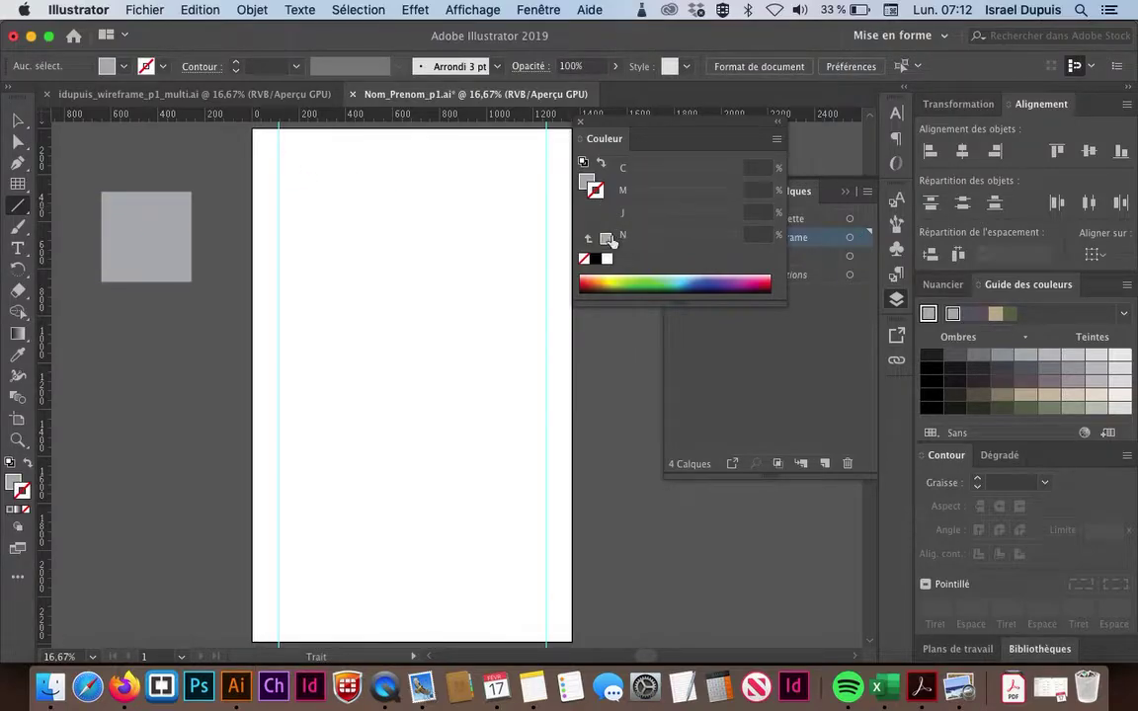
click(601, 162)
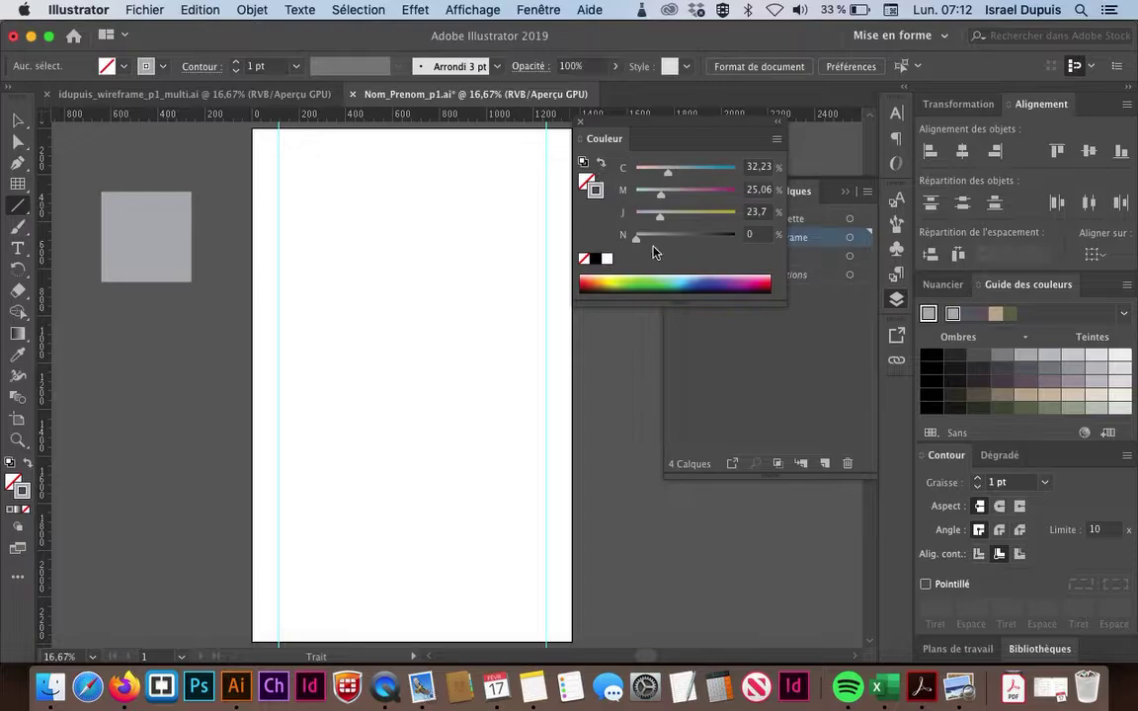
drag(637, 244, 663, 239)
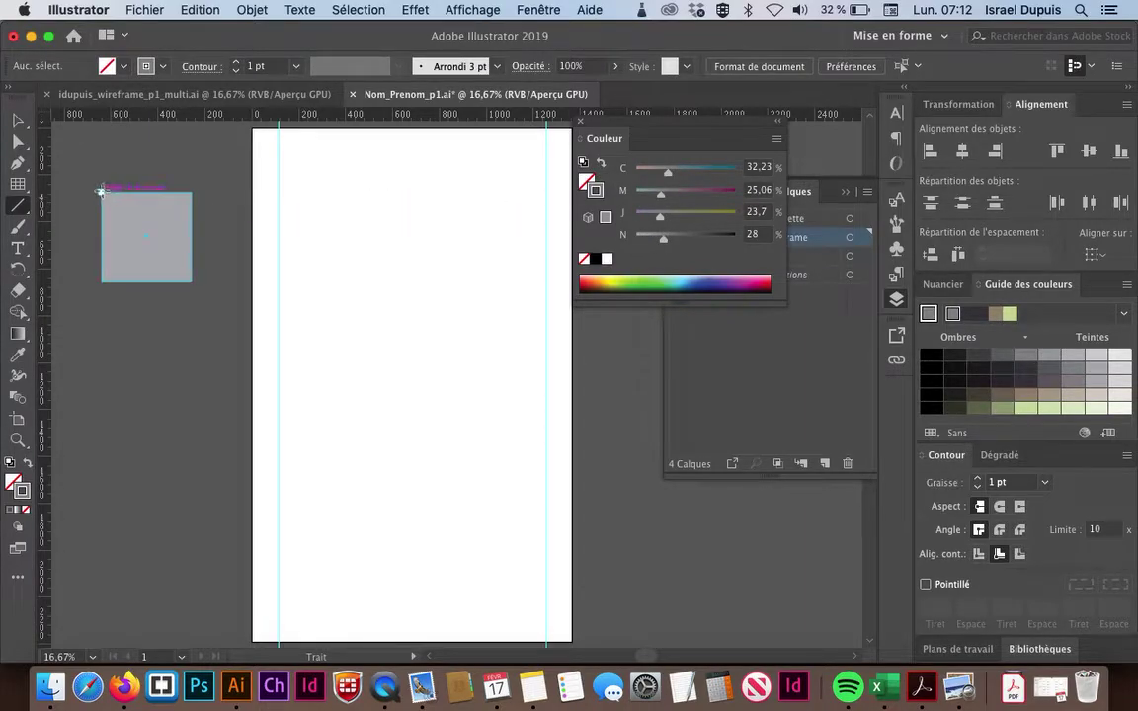
drag(116, 209, 191, 281)
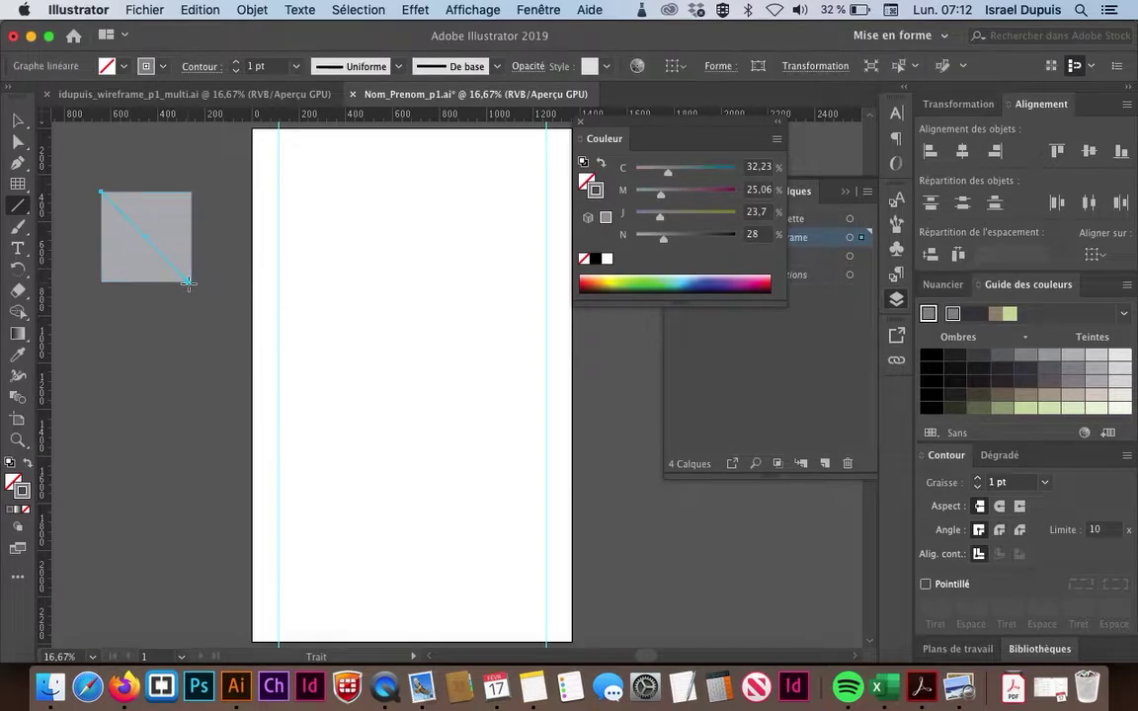
drag(104, 280, 189, 194)
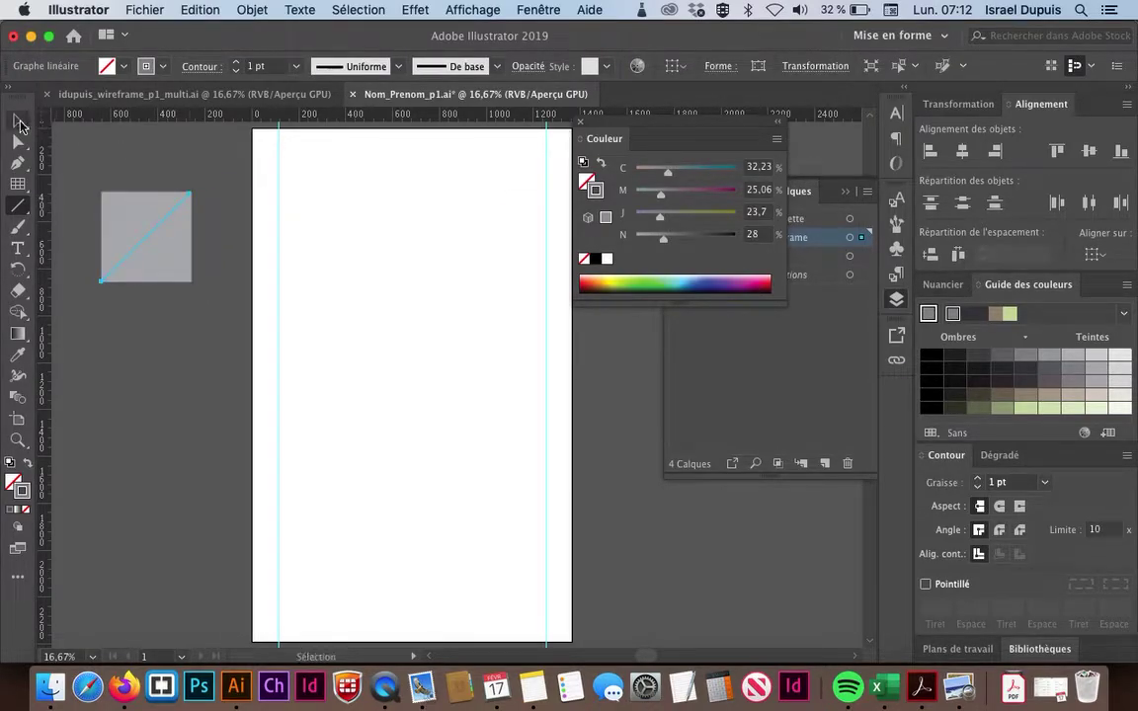
Group the grey square on the pasteboard with its two diagonal lines
click(18, 120)
click(139, 187)
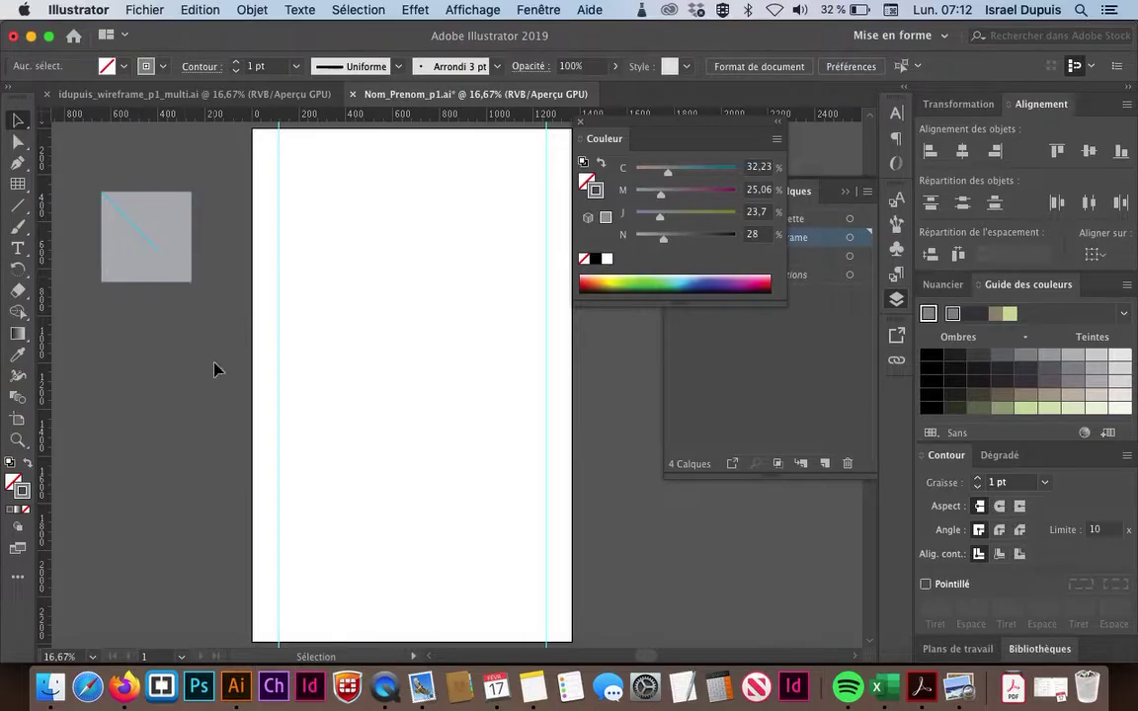
drag(94, 178, 219, 315)
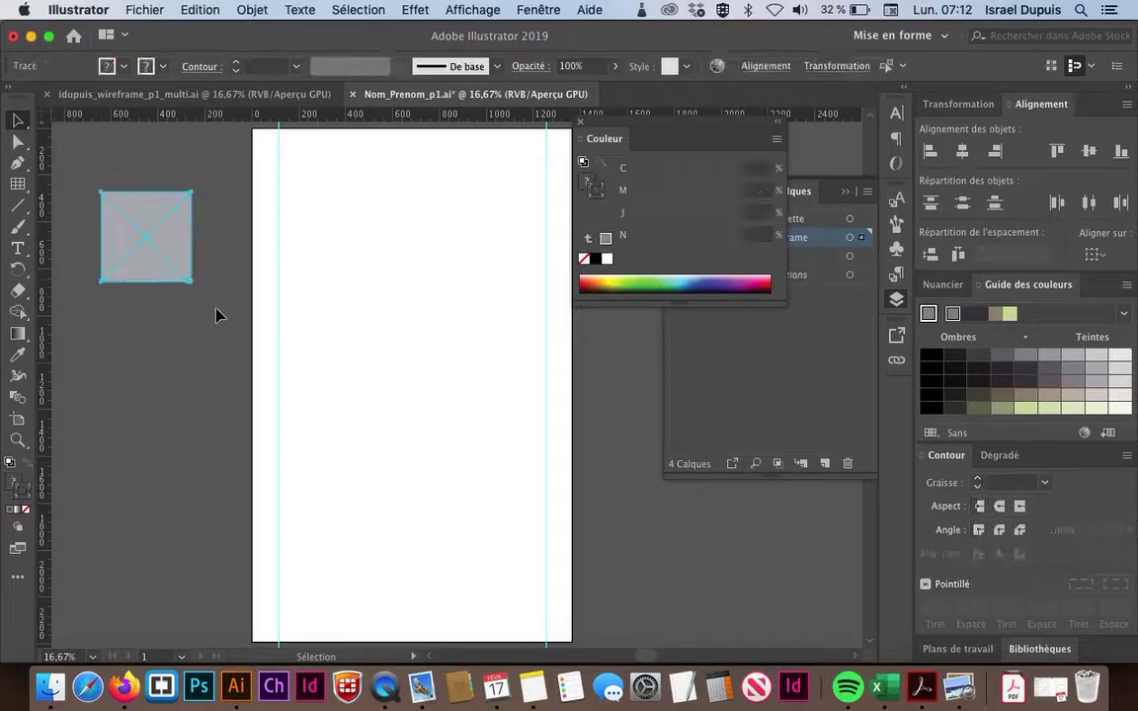
key(a)
key(super+g)
key(v)
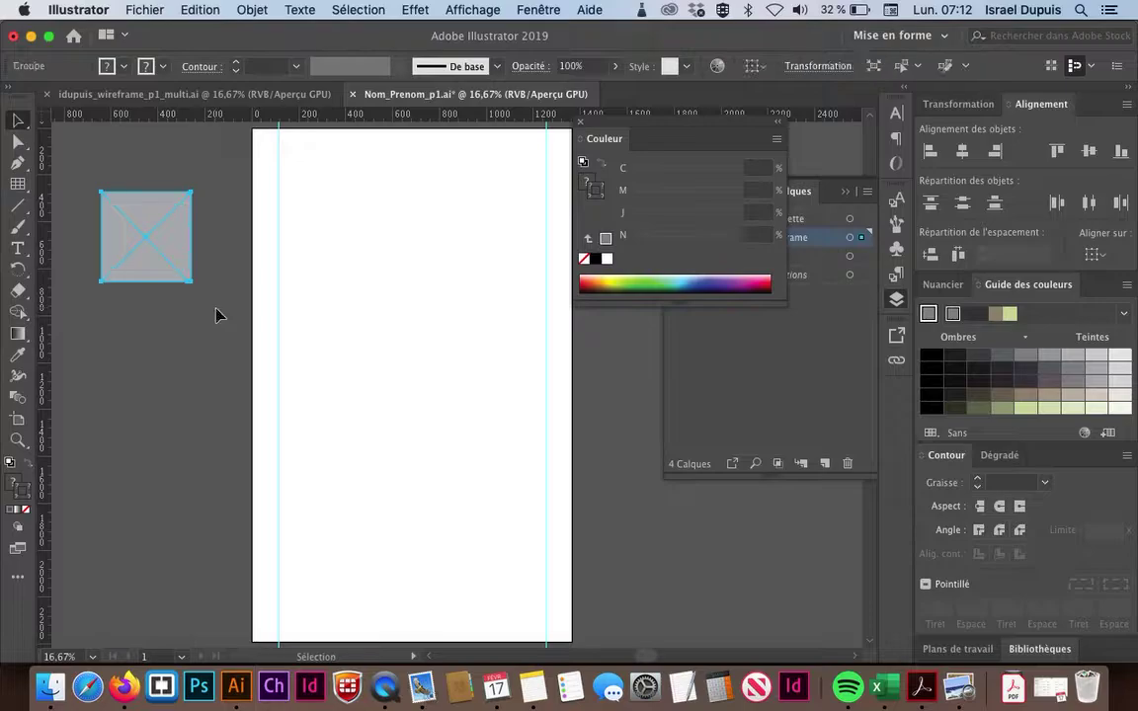
click(199, 9)
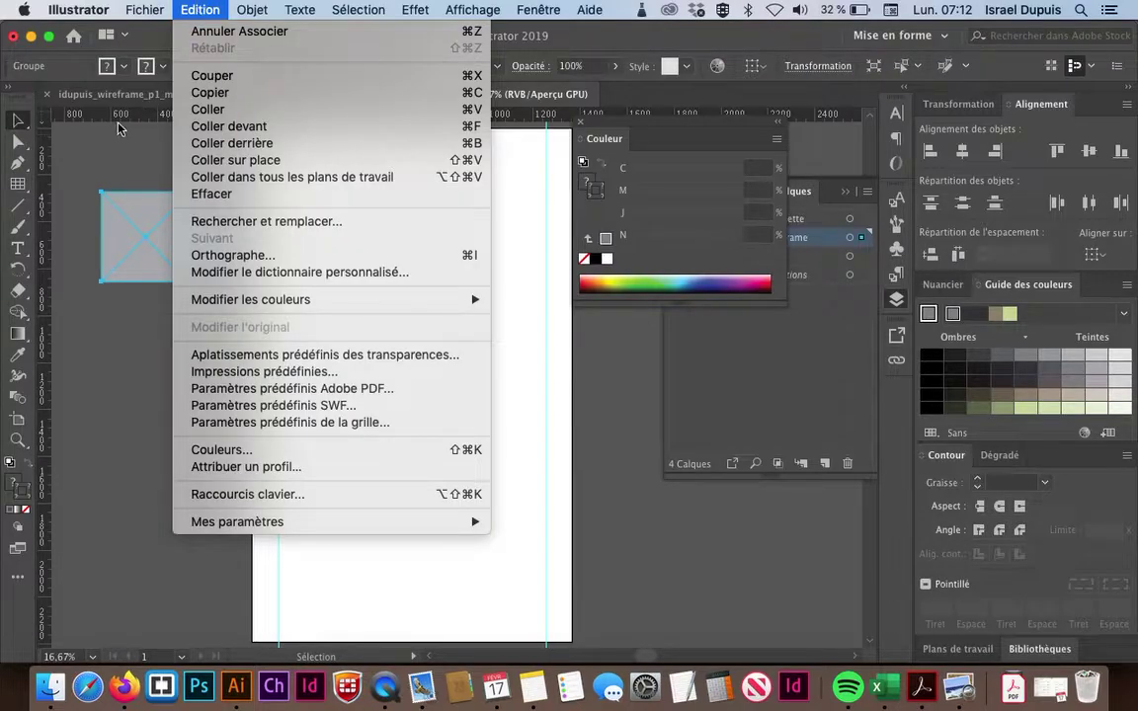
click(112, 139)
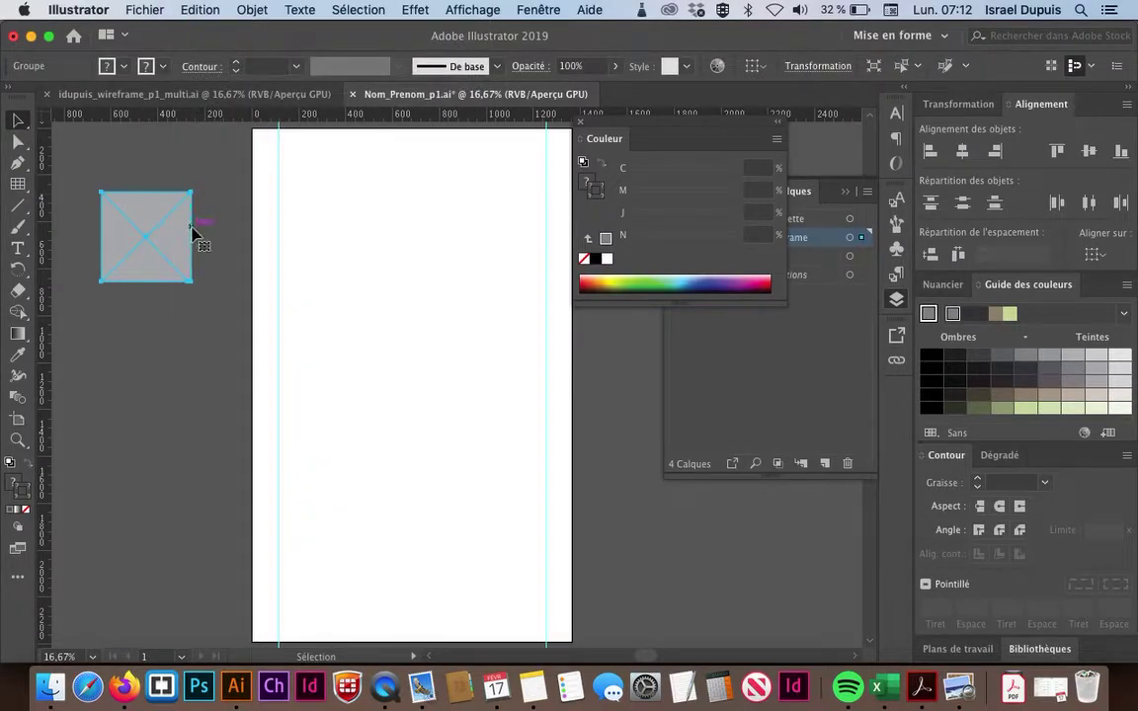
Duplicate the grouped placeholder to the artboard's upper edge and stretch the copy horizontally to span both vertical guides
drag(163, 237, 545, 197)
key(e)
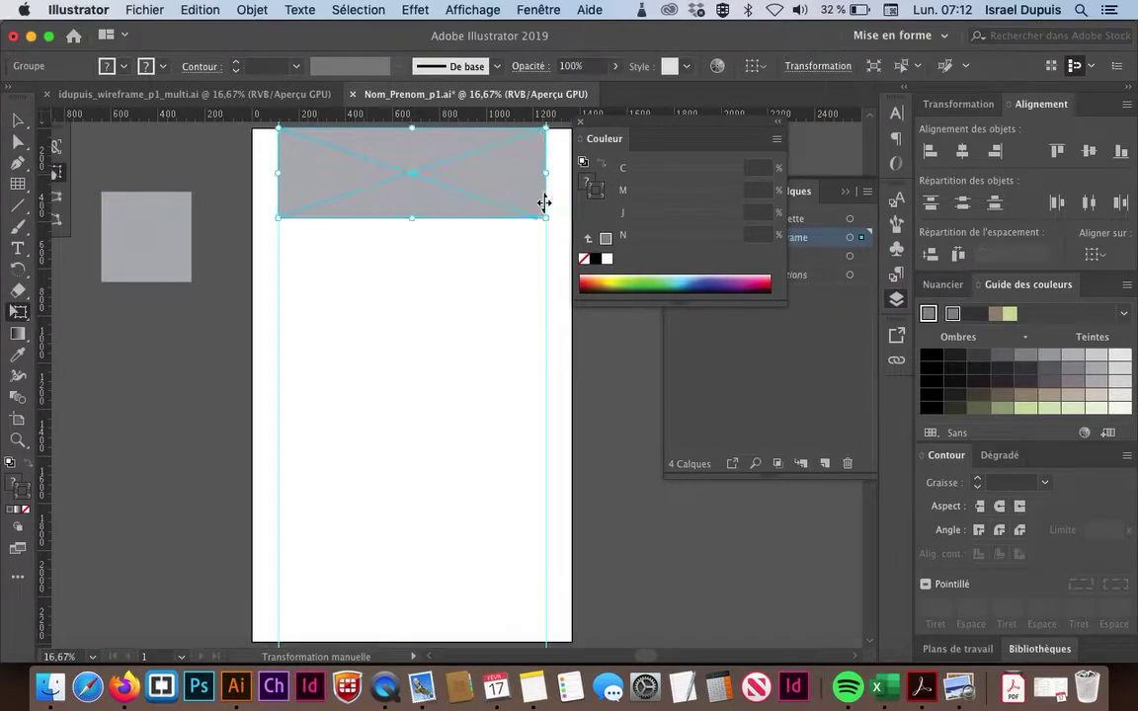
click(18, 120)
click(186, 160)
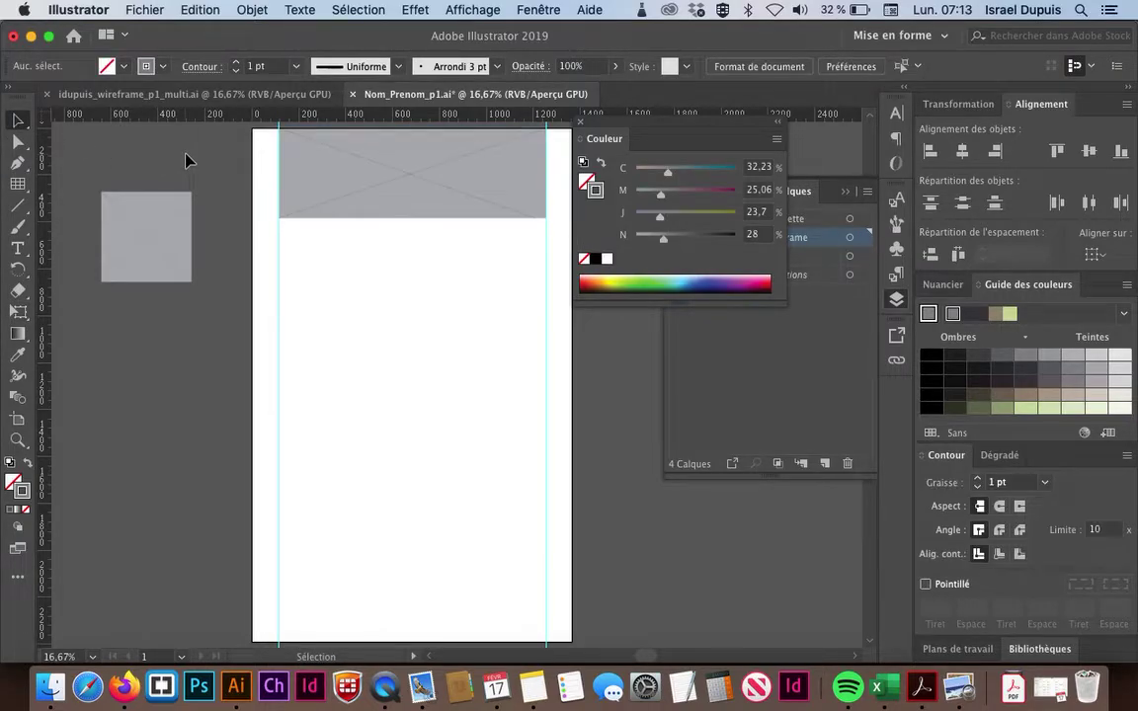
Expand the Grilles layer and show only the Grille 12 column grid
click(783, 366)
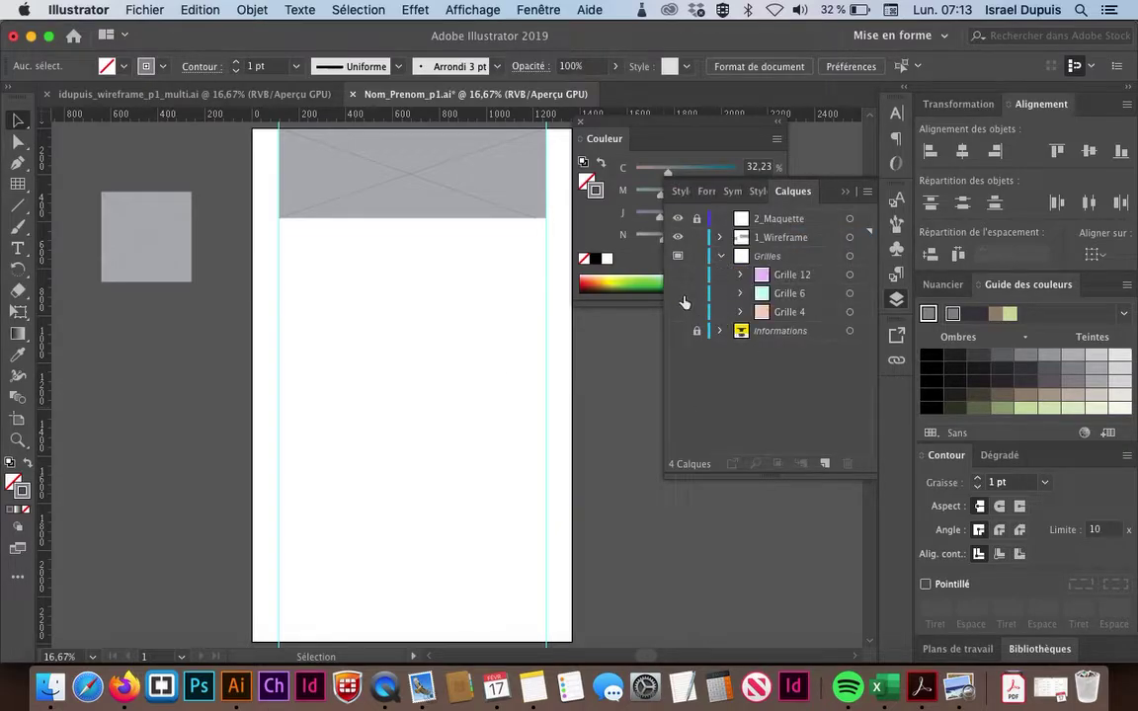
click(678, 275)
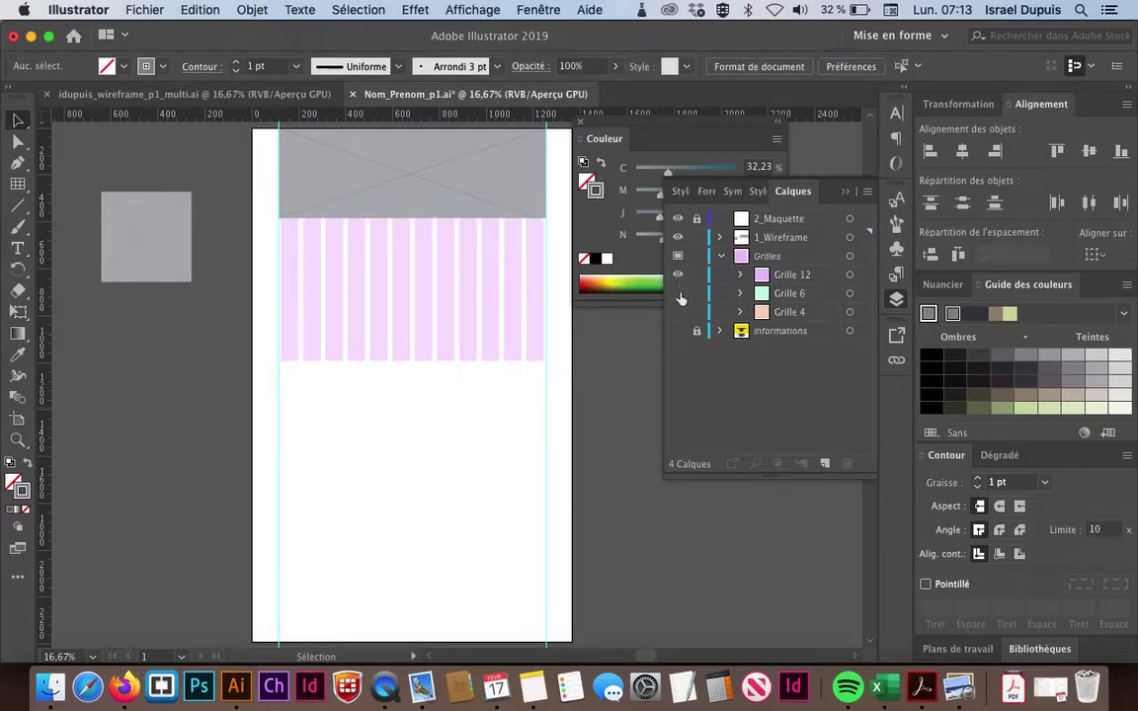
click(678, 295)
click(677, 277)
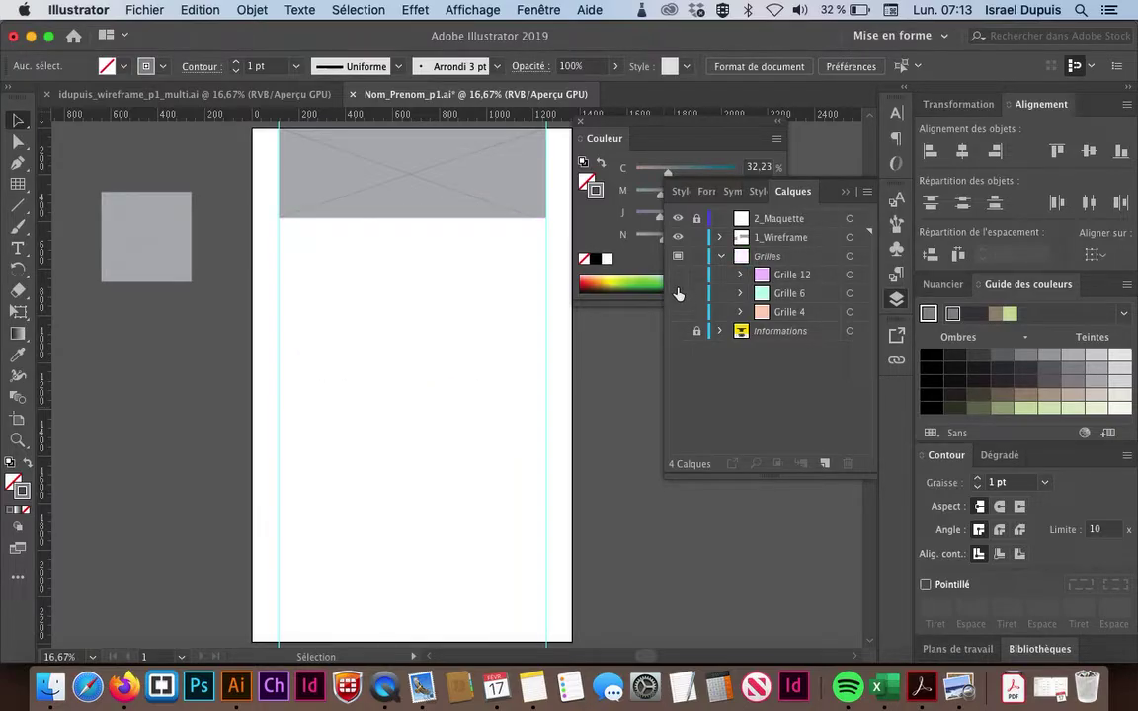
click(678, 287)
click(678, 286)
click(678, 274)
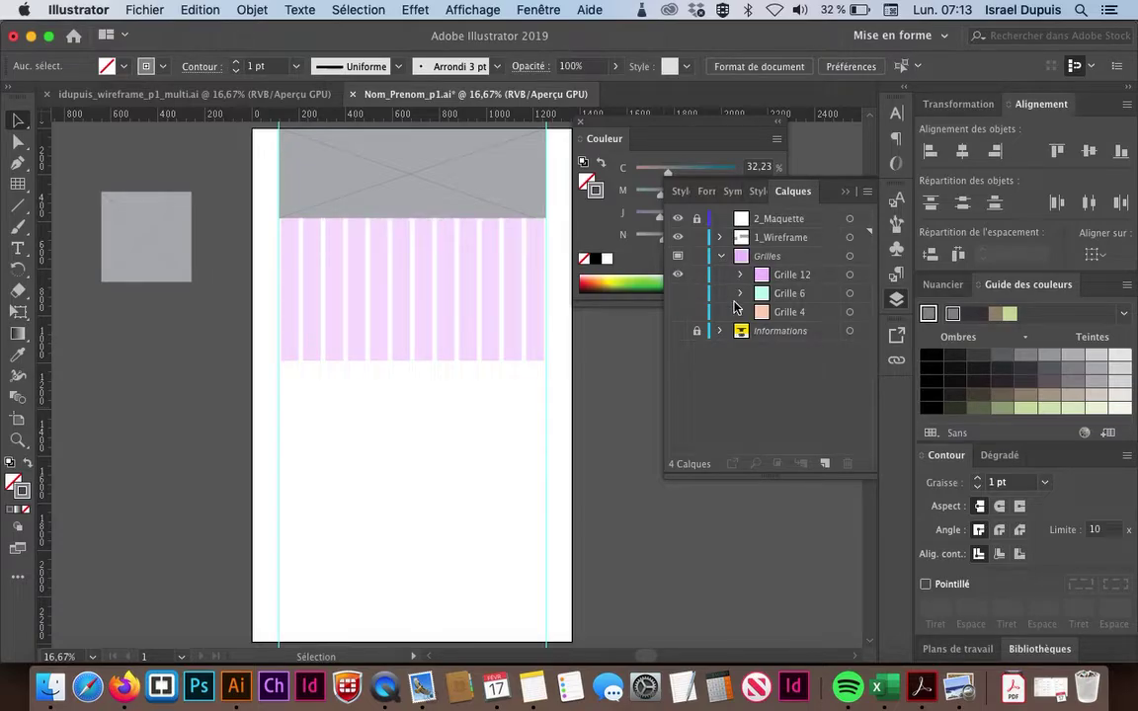
Unlock the Grille 12 image and stretch it down to the artboard's lower edge
click(765, 276)
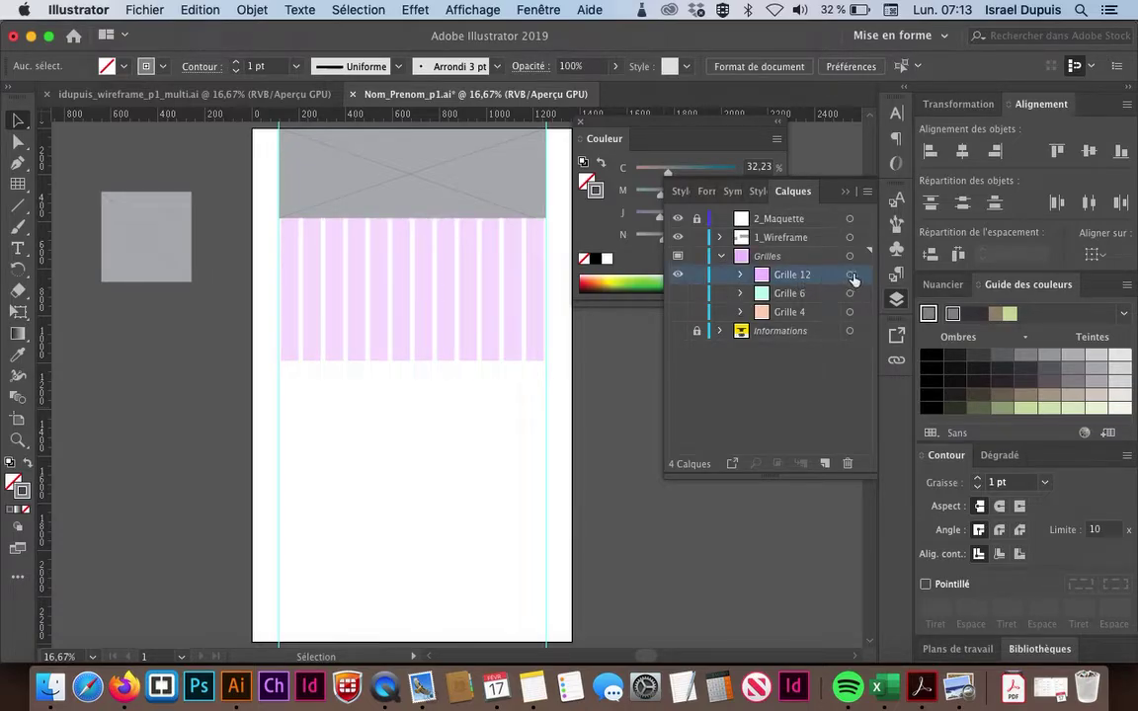
click(741, 275)
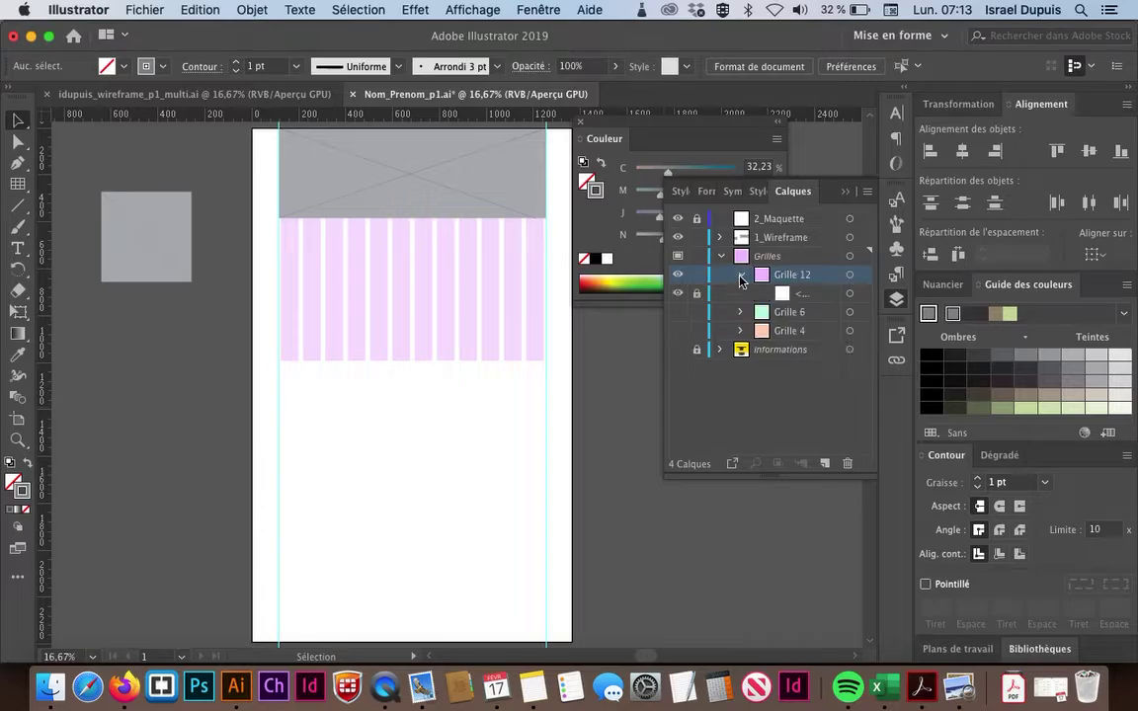
click(849, 294)
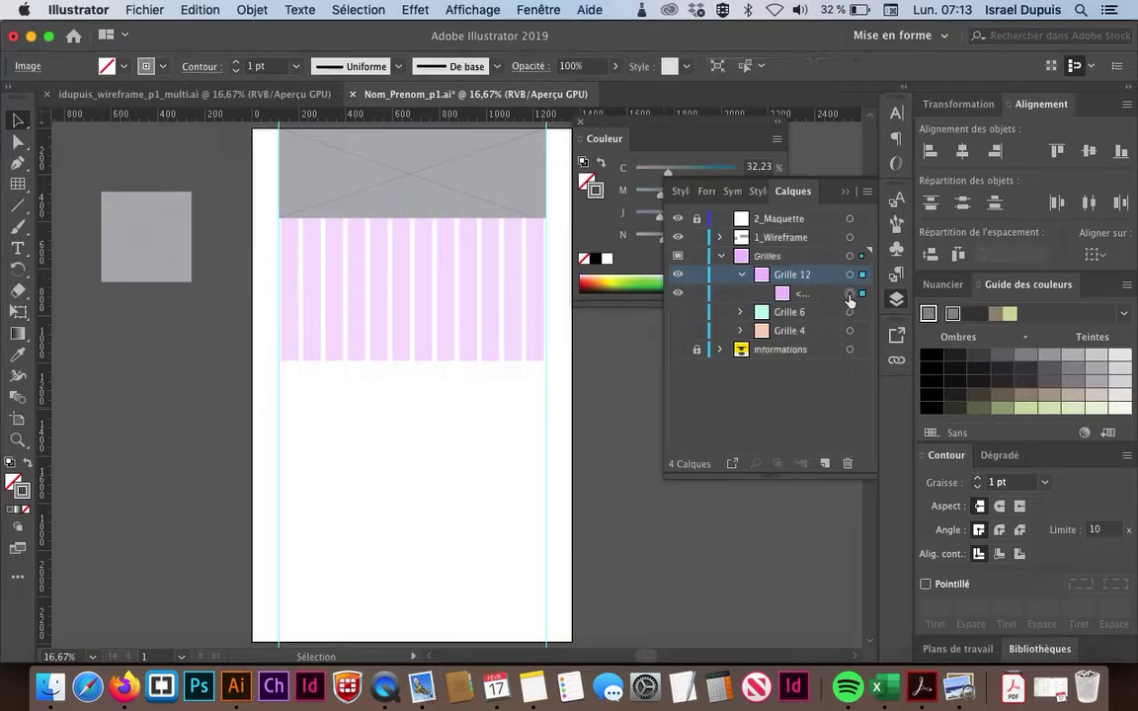
key(e)
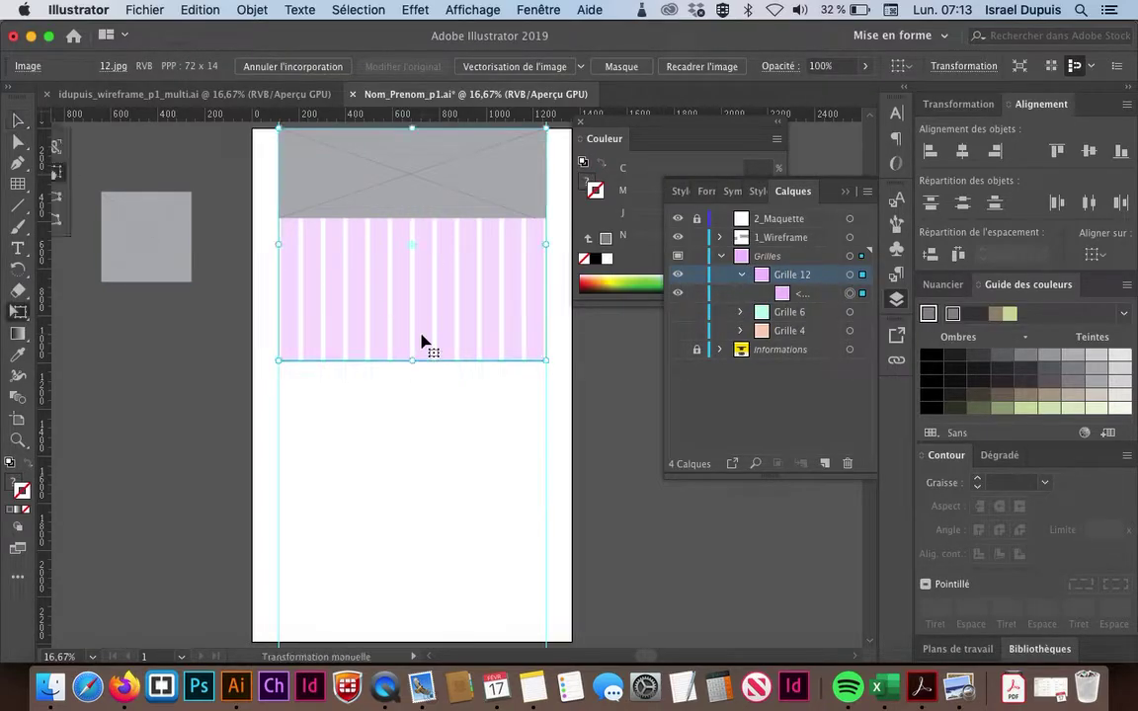
drag(409, 361, 421, 643)
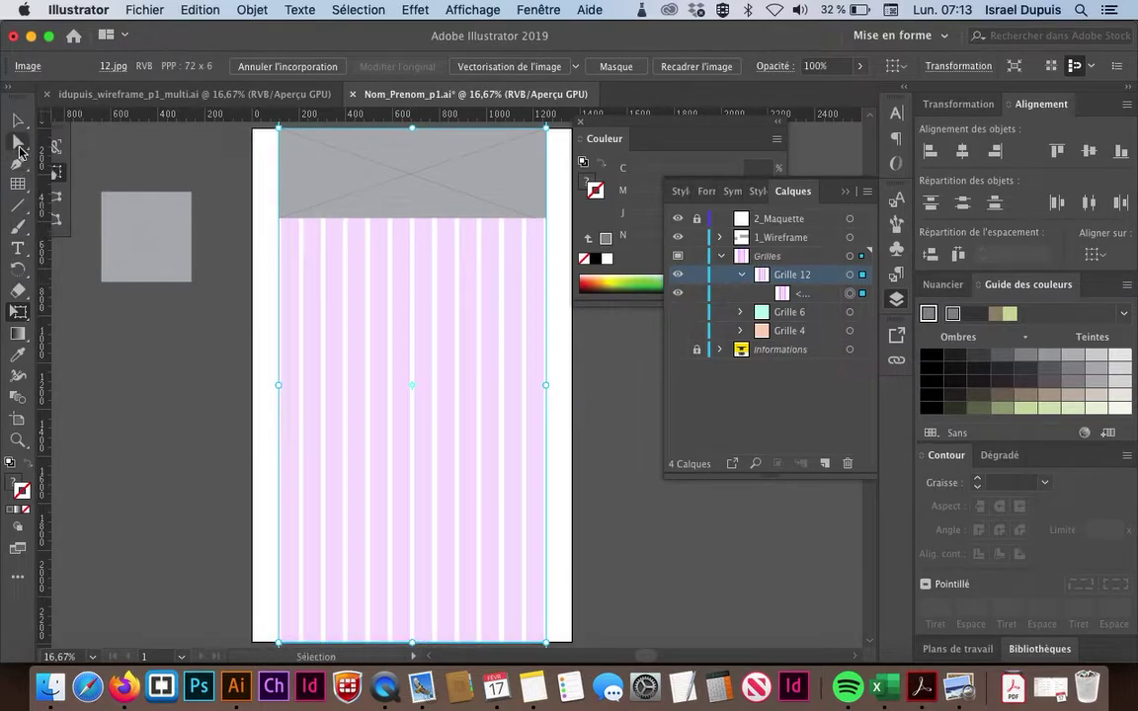
click(18, 122)
click(132, 140)
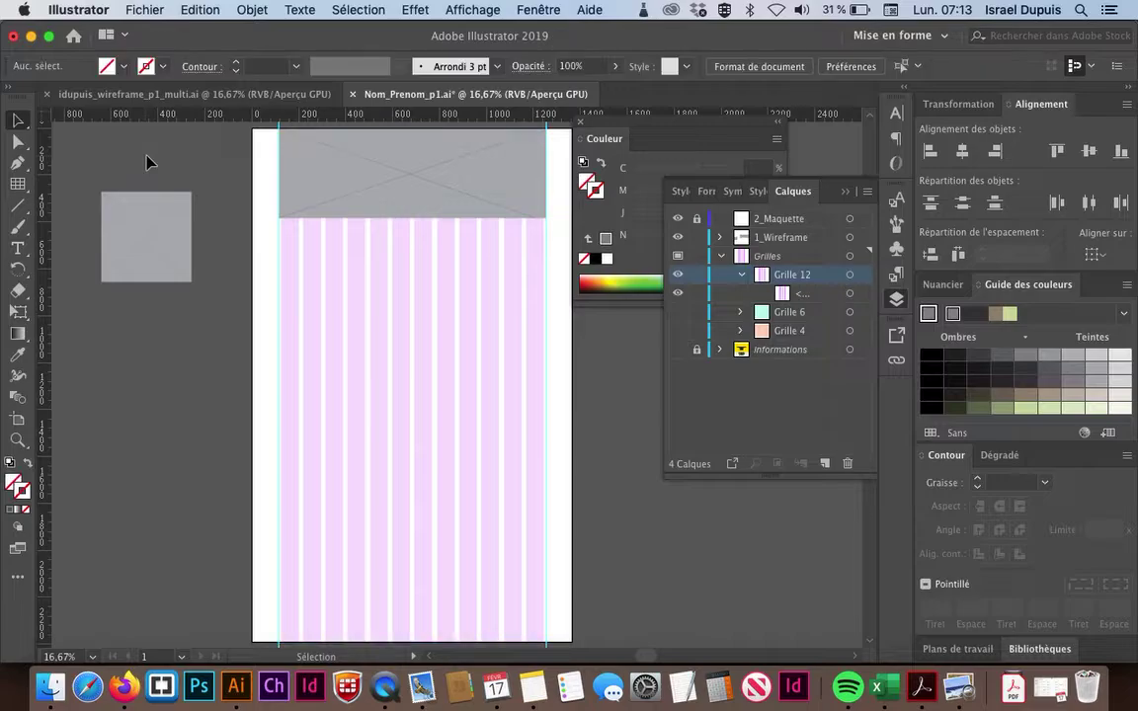
Duplicate the square placeholder below the banner, placing one copy on the first four grid columns and another on the last four
click(172, 229)
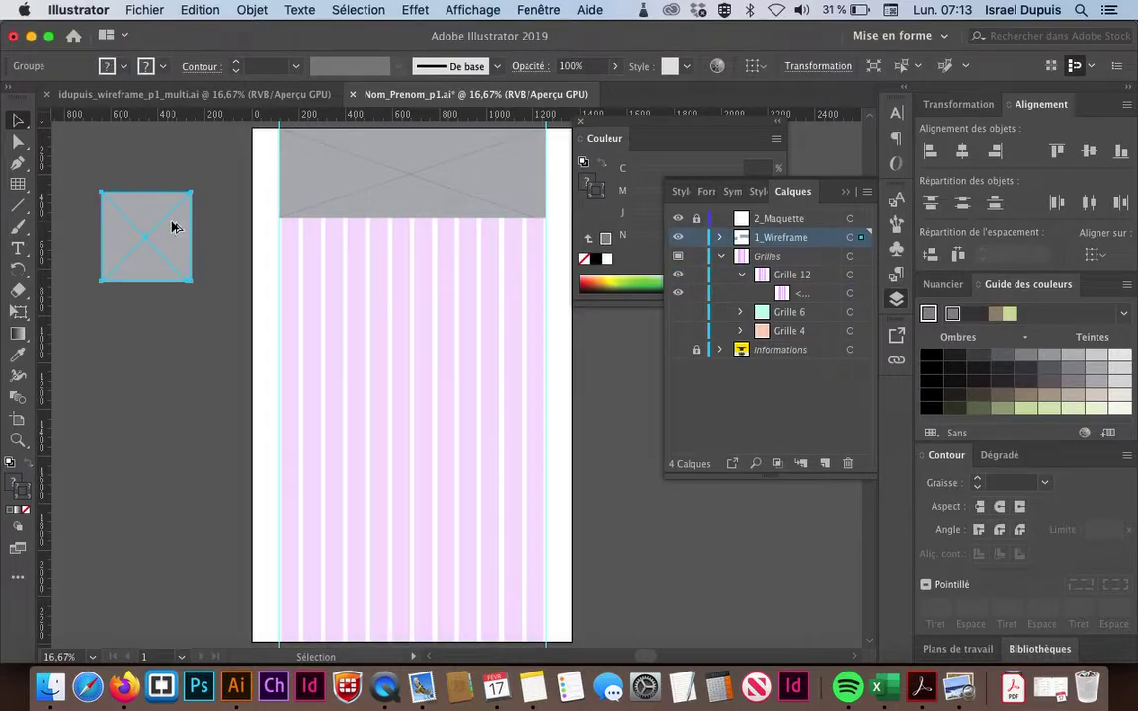
drag(172, 228, 369, 308)
key(e)
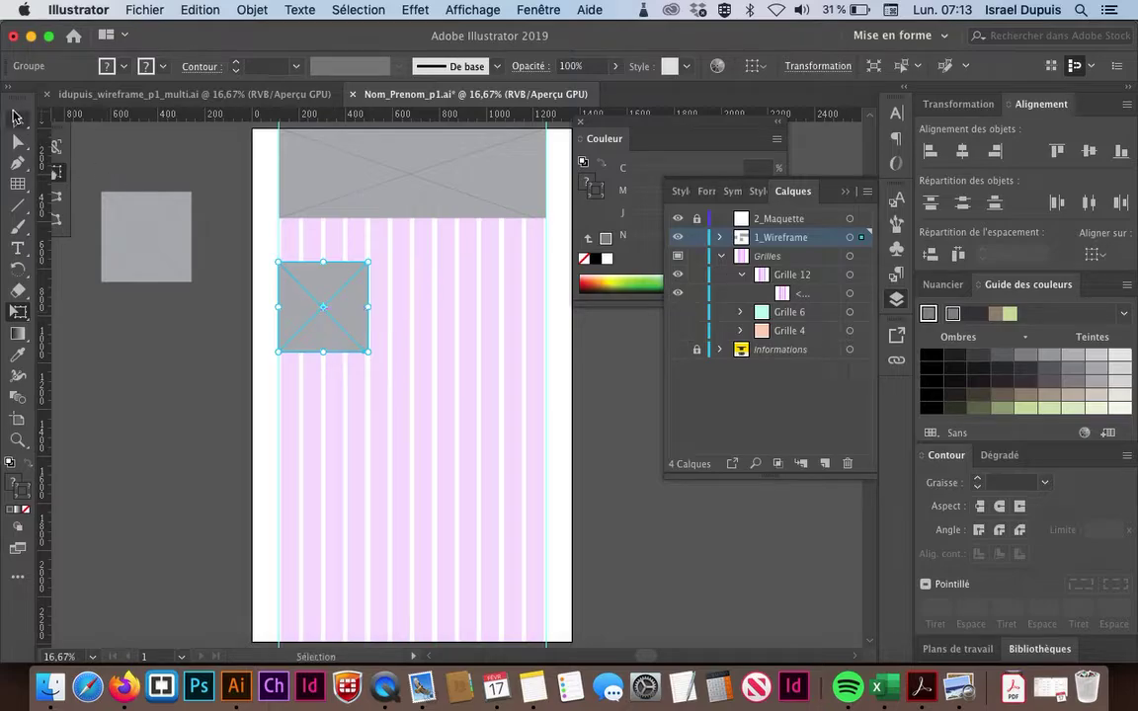
click(18, 120)
click(282, 263)
drag(315, 297, 489, 316)
click(560, 389)
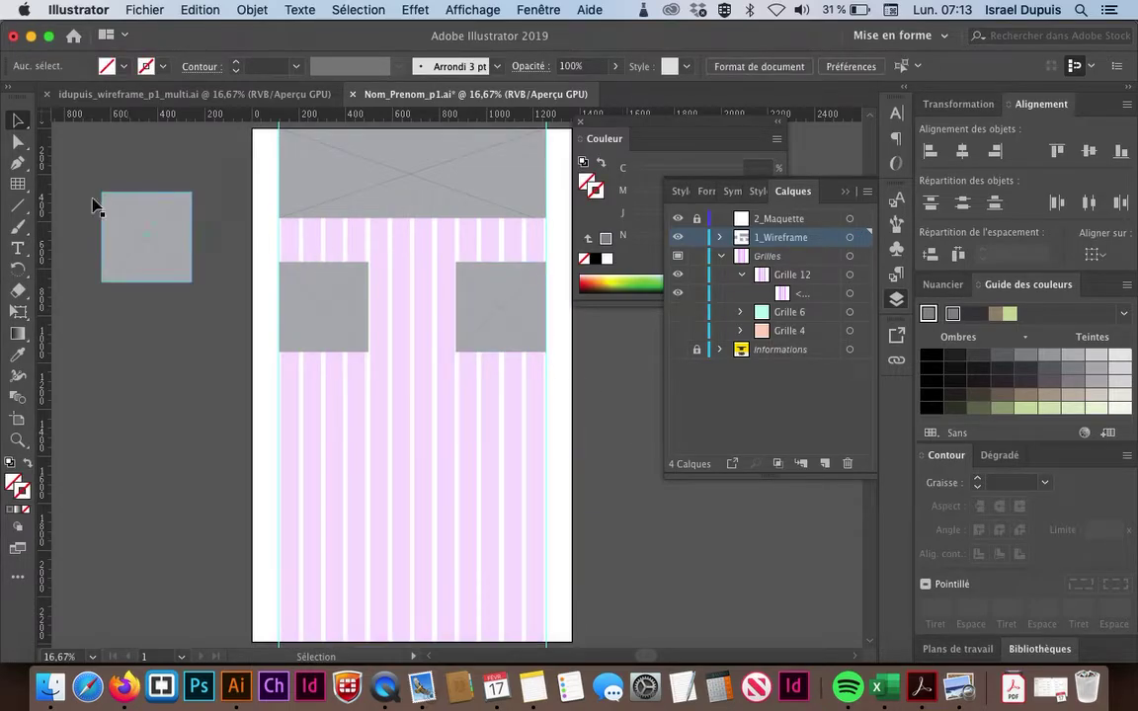
Draw a text area between the two guides below the square placeholders and fill it with placeholder text
click(18, 248)
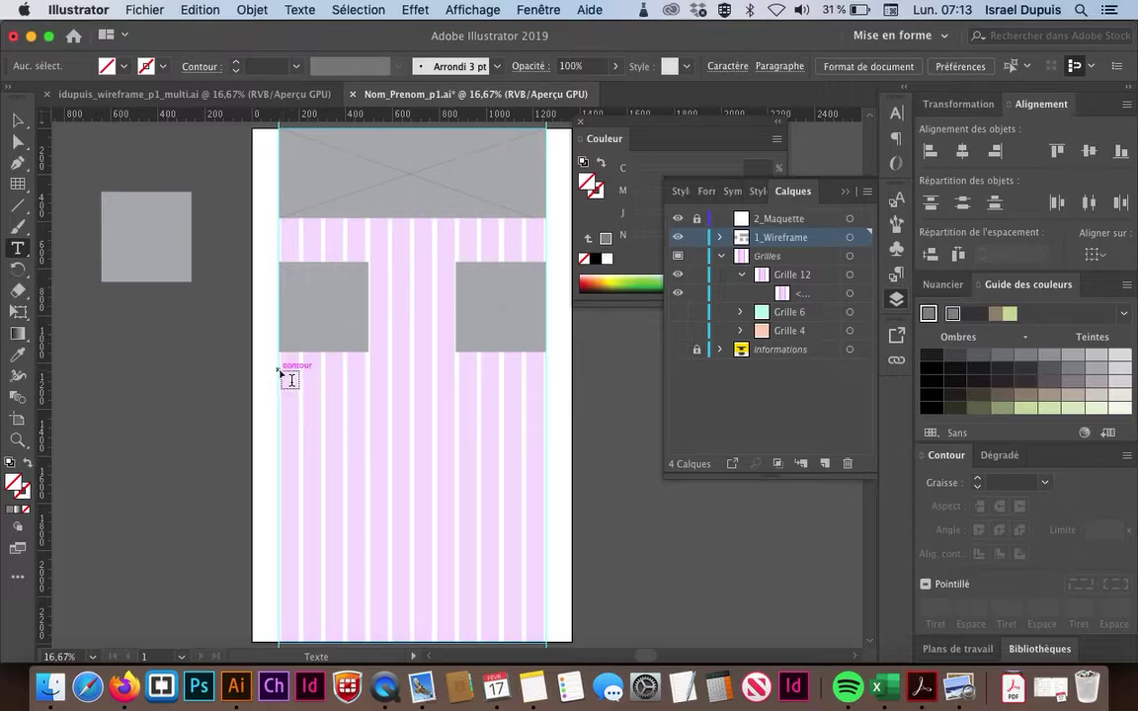
drag(280, 371, 545, 451)
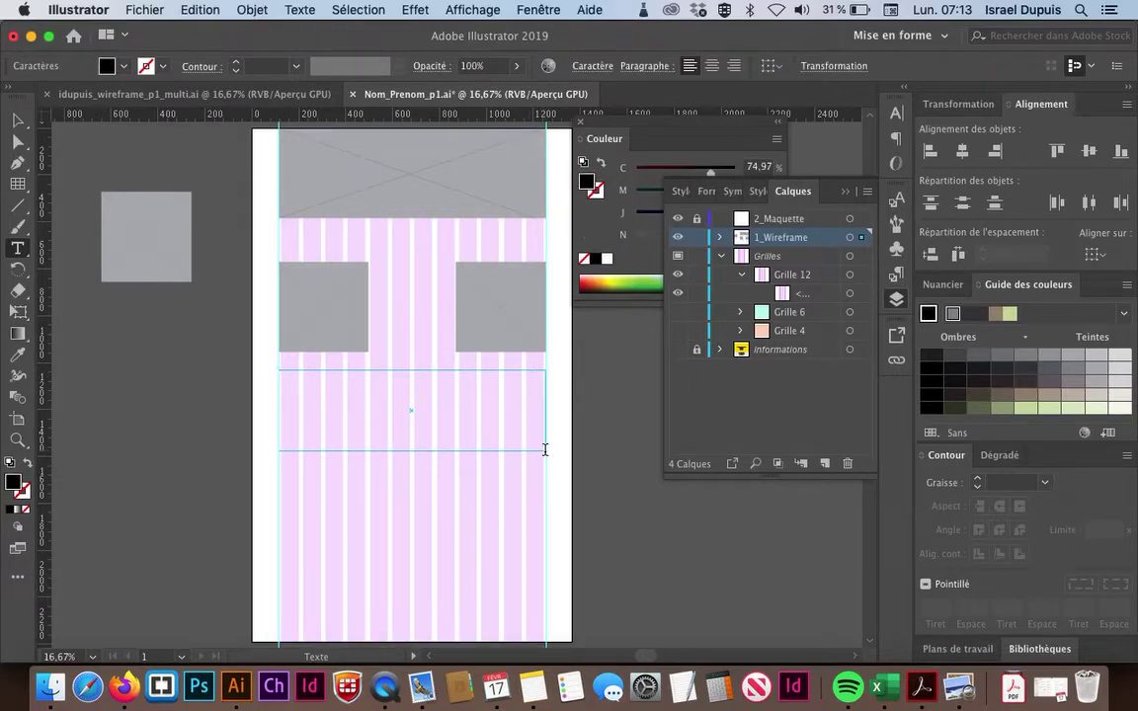
right_click(344, 390)
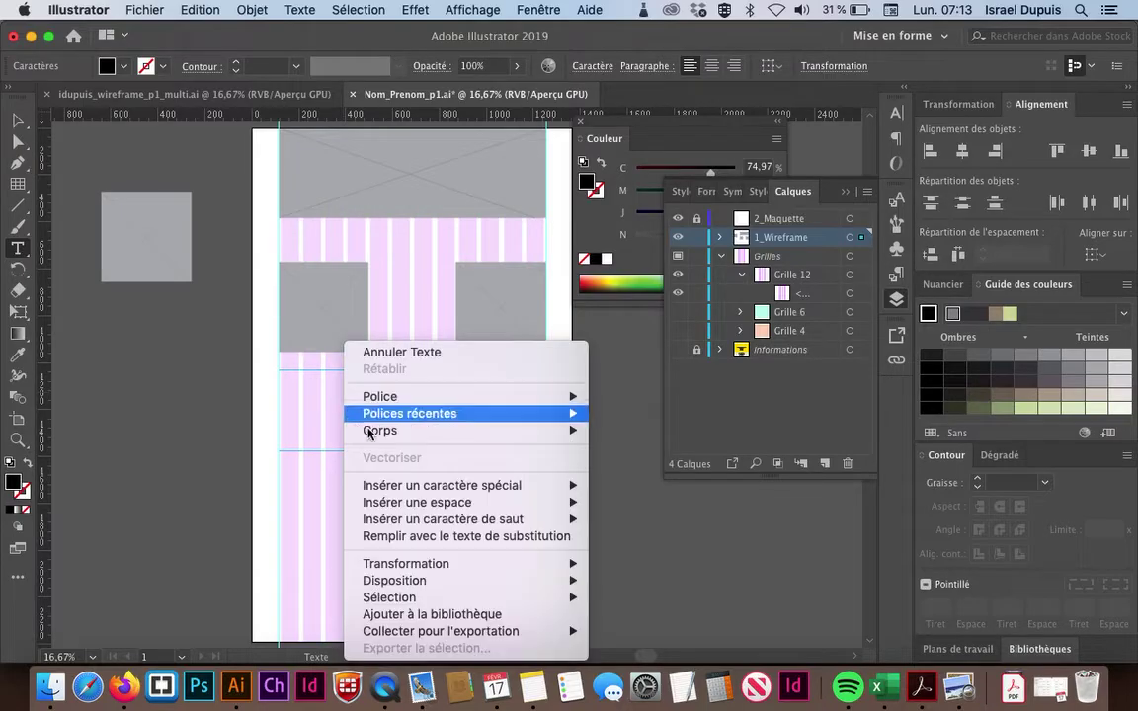
click(403, 535)
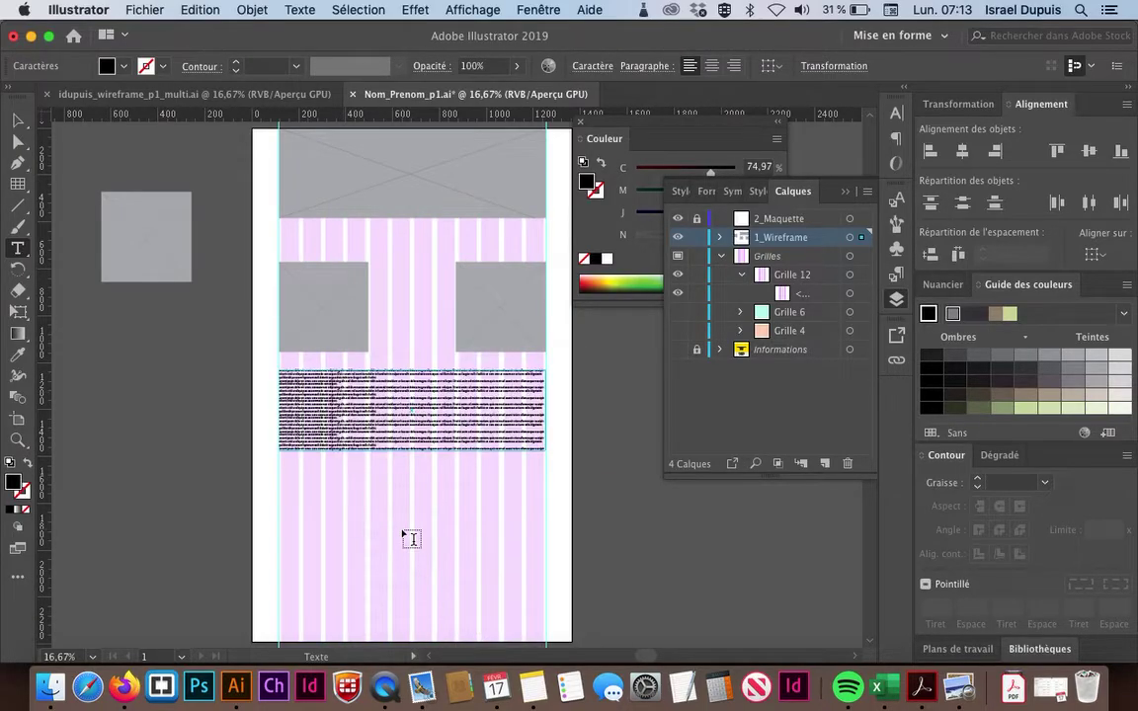
Set all the placeholder text in Roboto Regular at 19 pt
key(super+a)
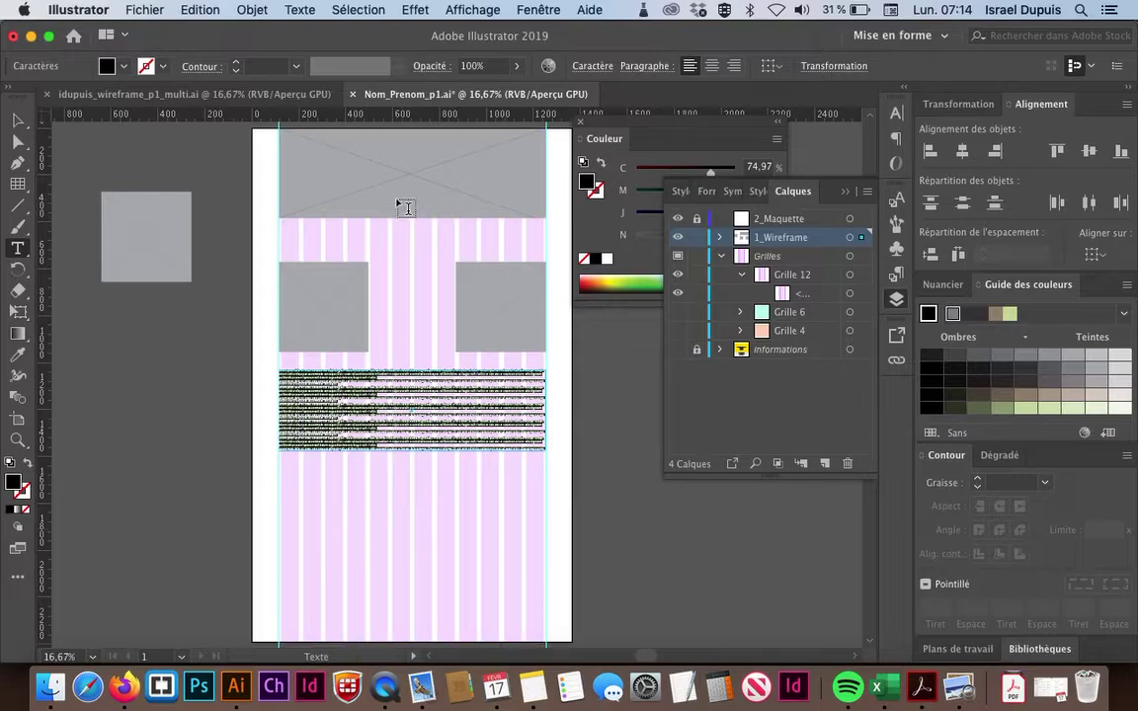
click(592, 66)
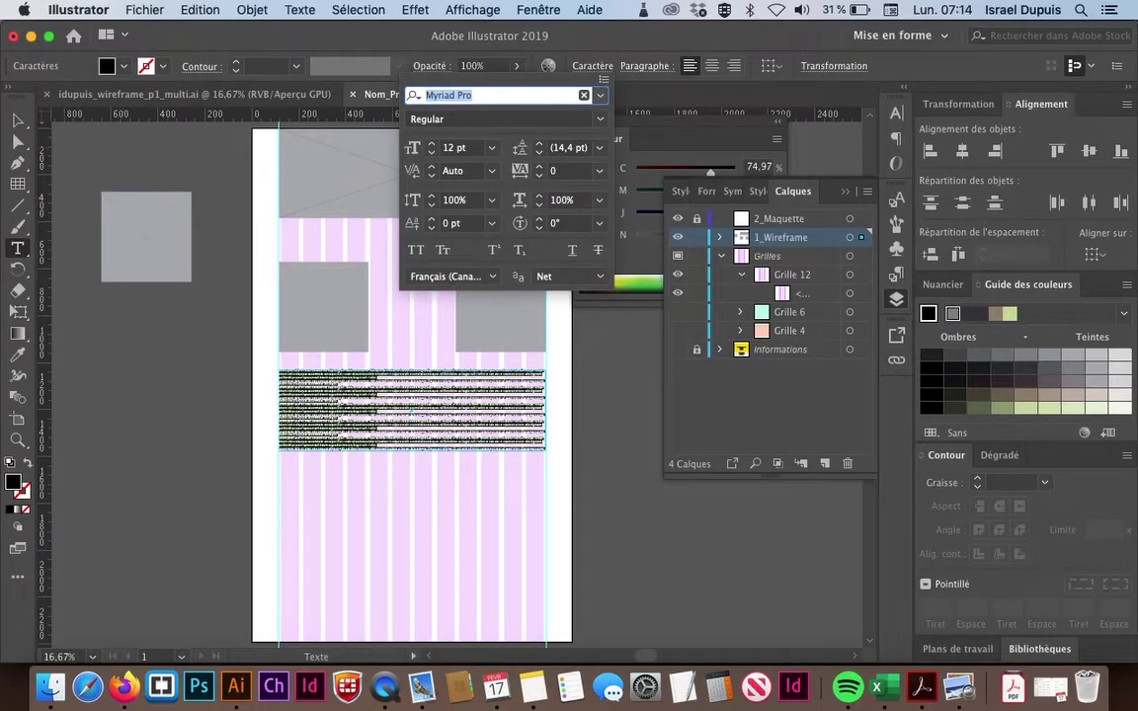
text(ro)
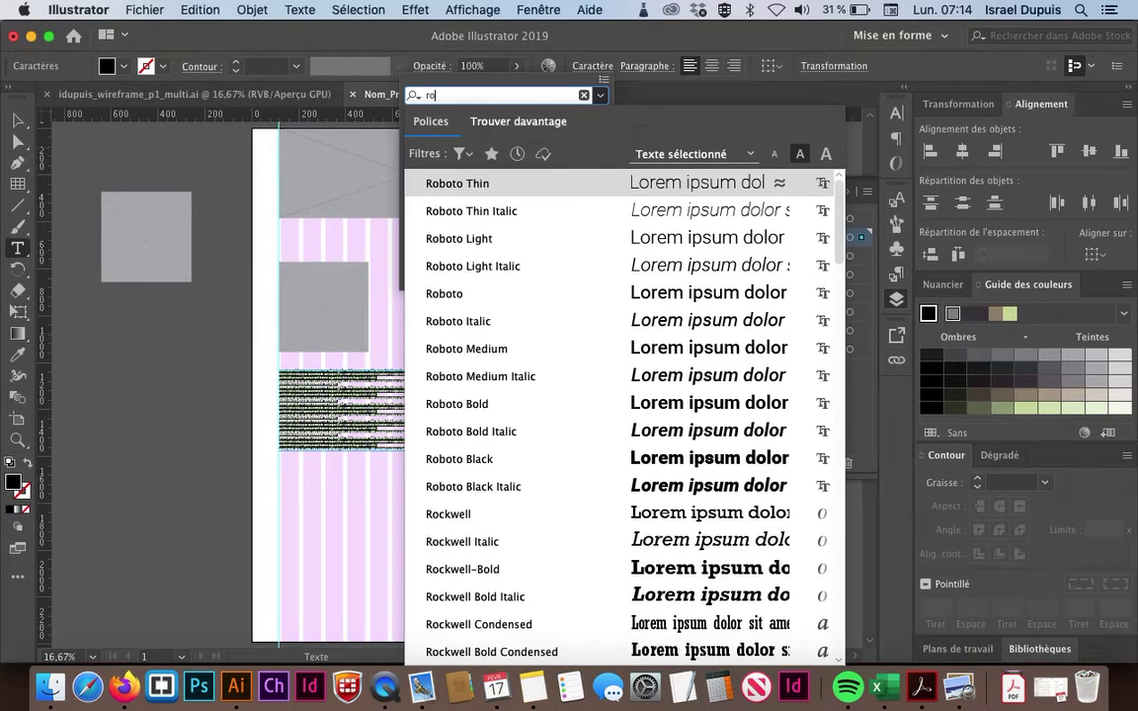
click(538, 299)
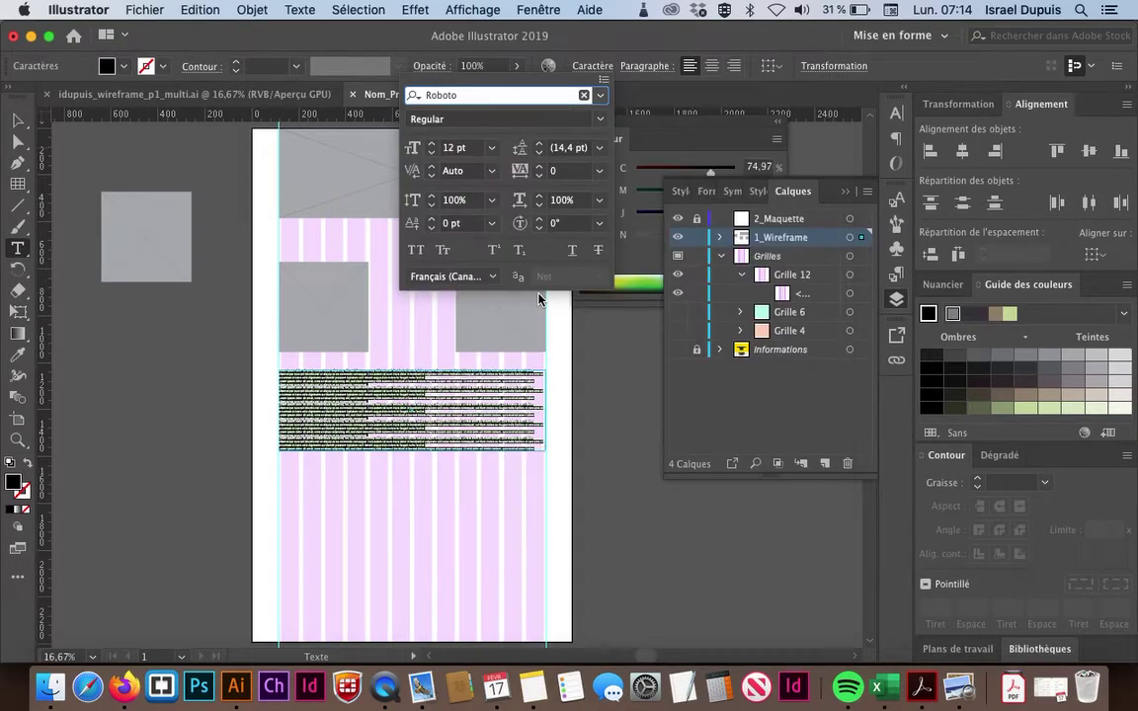
click(432, 144)
click(431, 144)
click(431, 144)
click(432, 144)
click(432, 145)
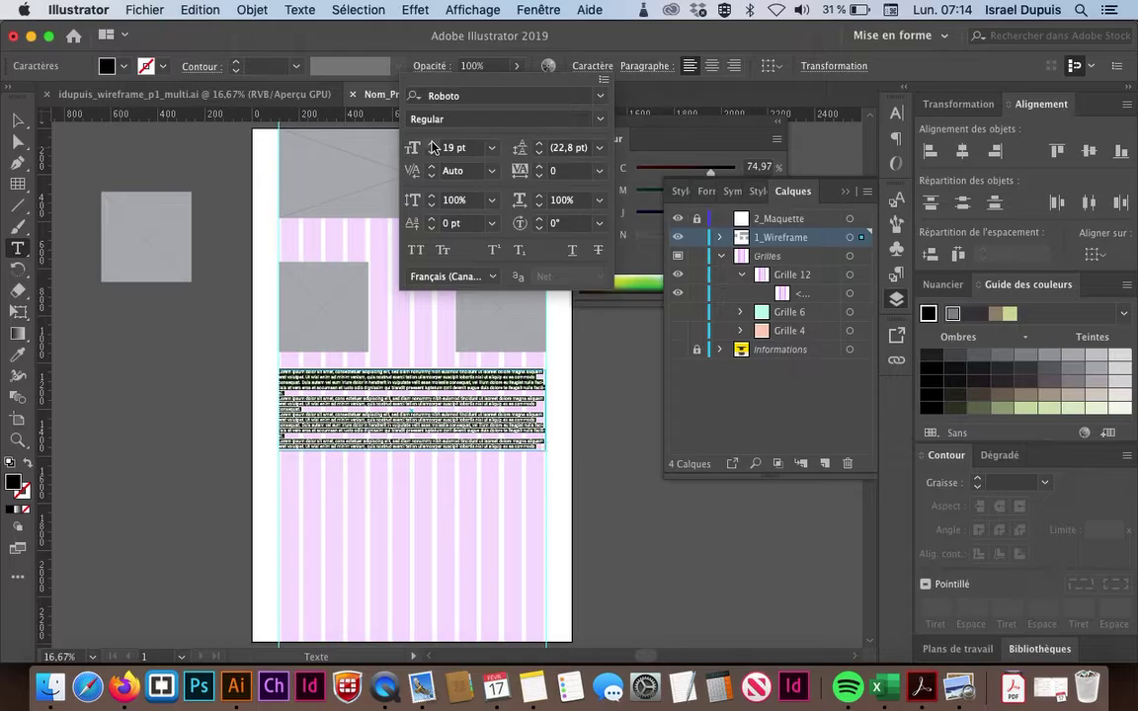
Increase the placeholder text's leading to 31 pt and finish editing the text
click(540, 144)
click(540, 144)
click(539, 144)
click(540, 144)
click(539, 144)
click(540, 144)
click(539, 144)
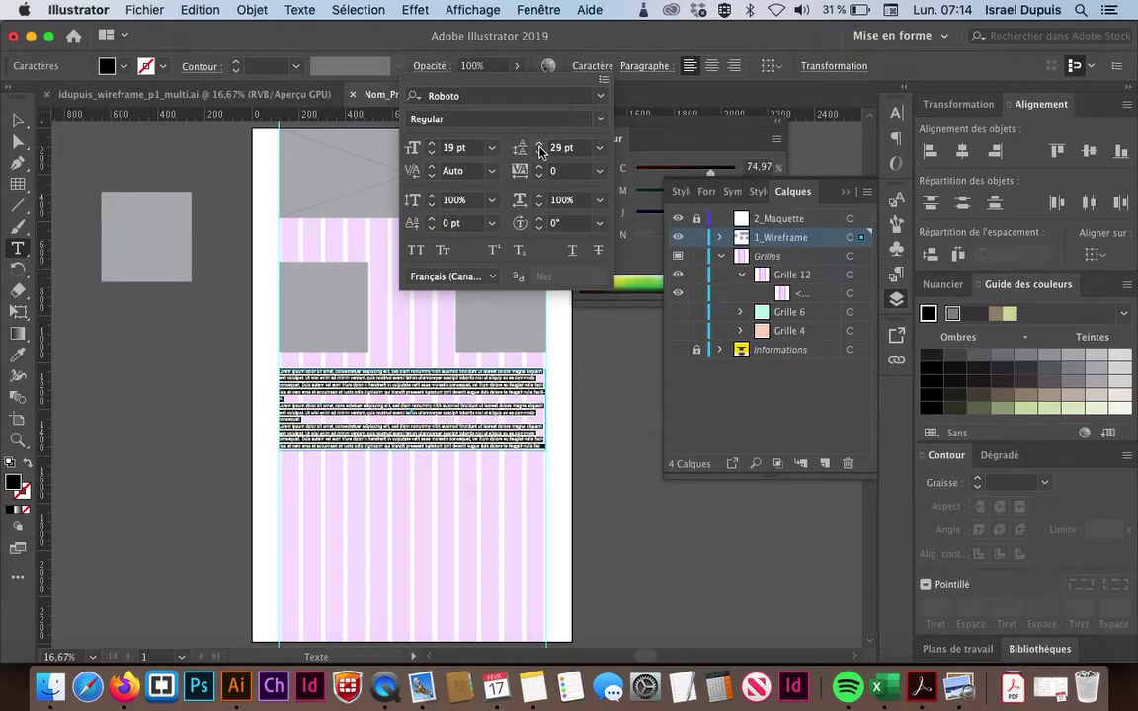
click(539, 146)
click(539, 146)
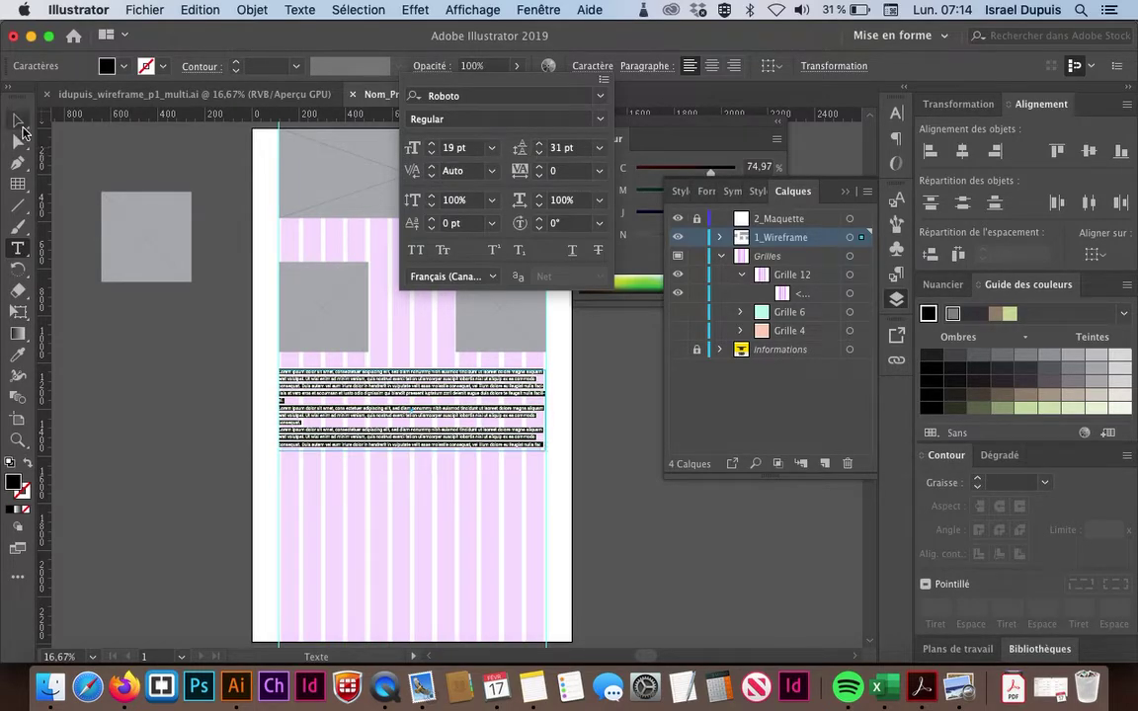
key(Escape)
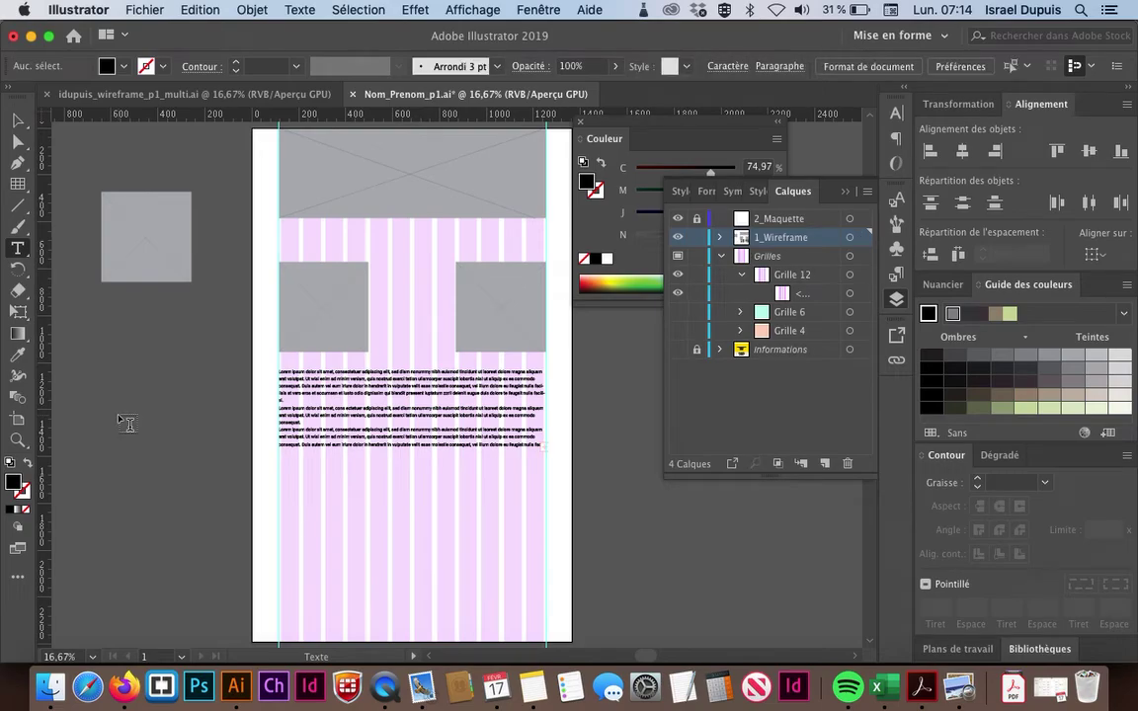
Switch to the Aperçu app
key(super+Tab)
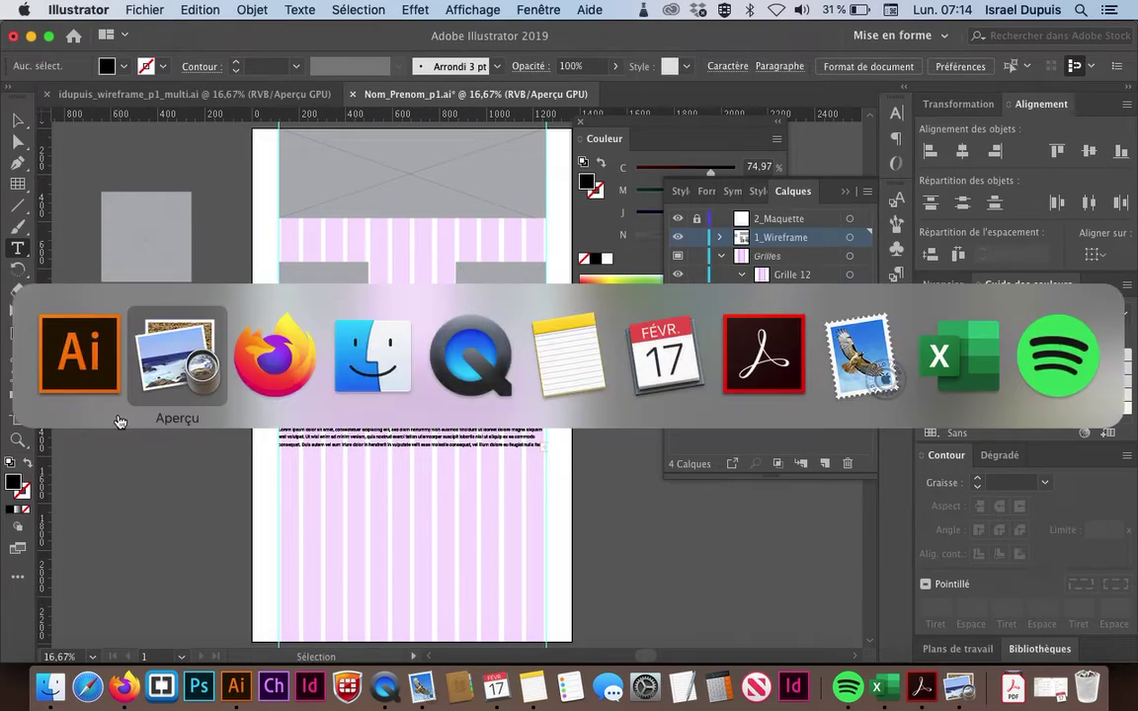